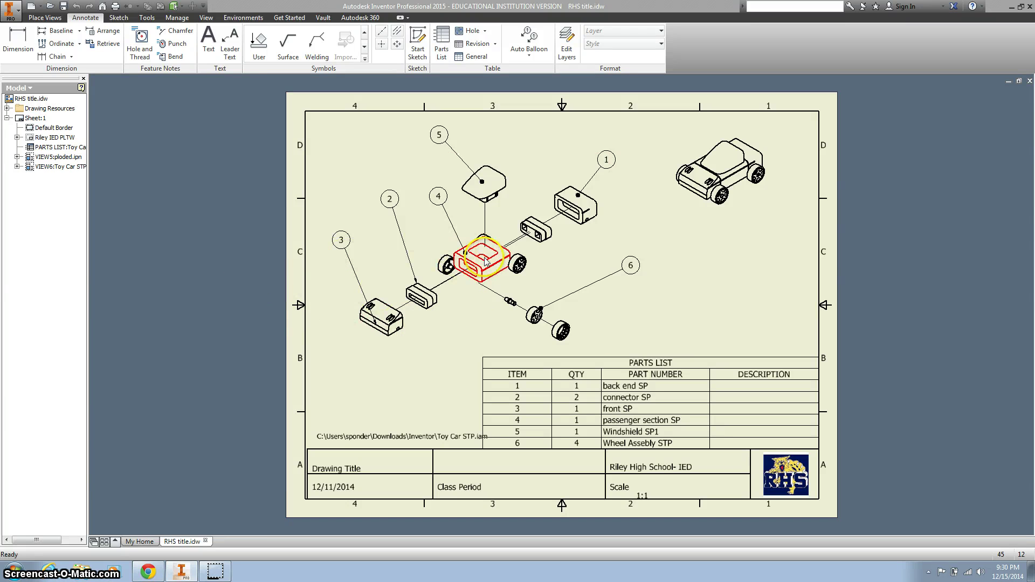
Download RHS title.idw from Google Drive in Chrome and come back to the Inventor drawing
left_click(497, 307)
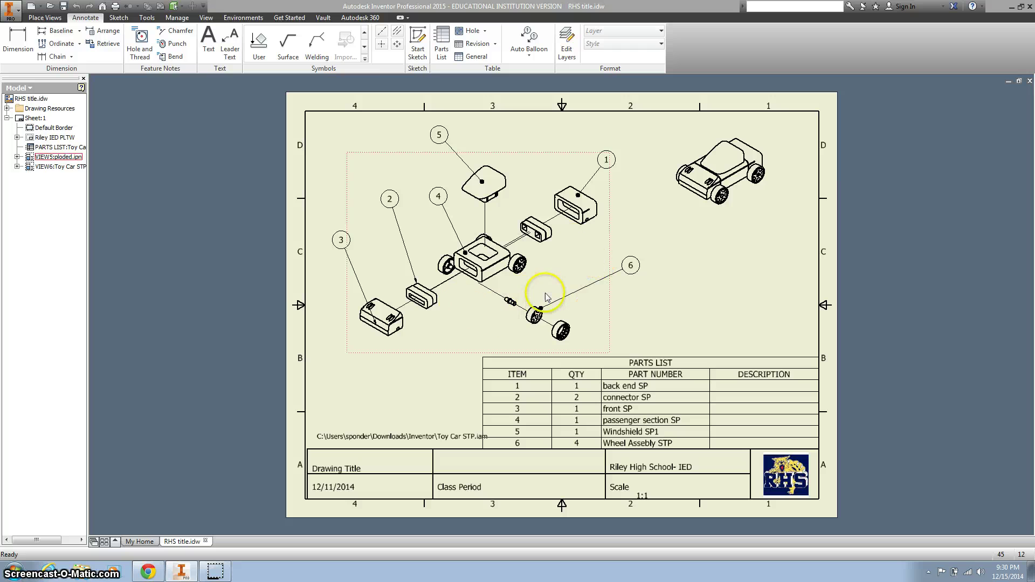
key("Escape")
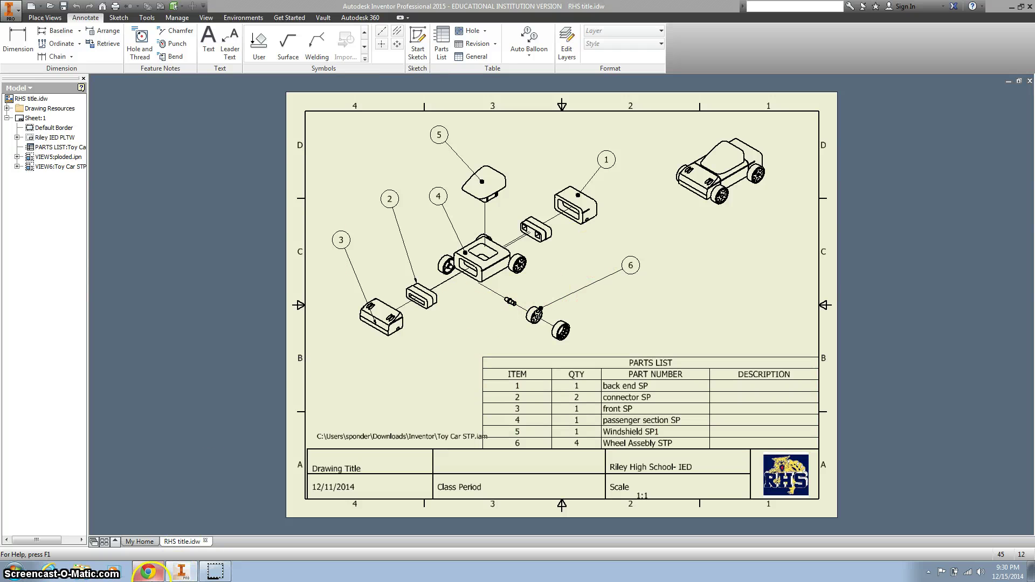
left_click(157, 572)
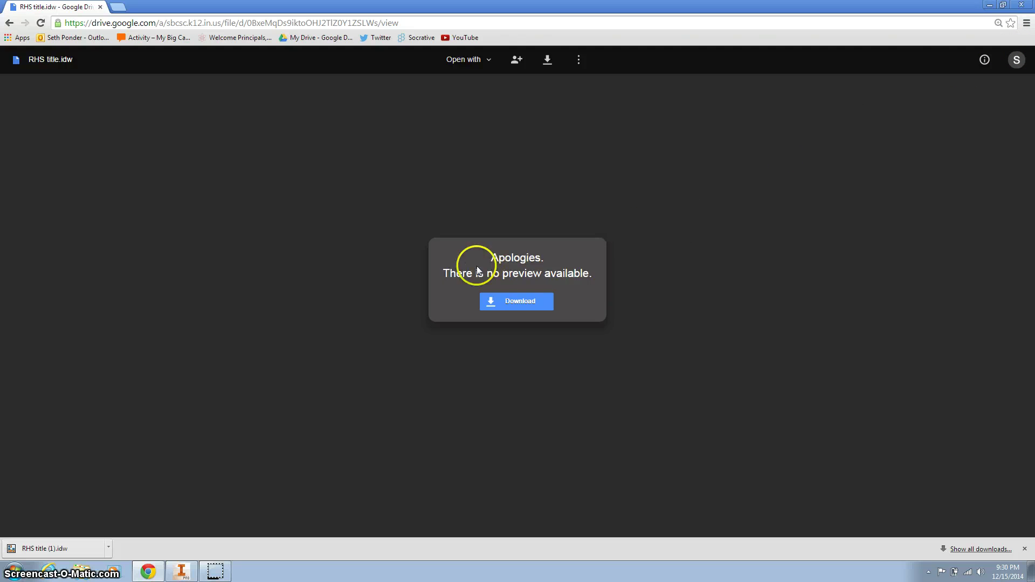
left_click(186, 573)
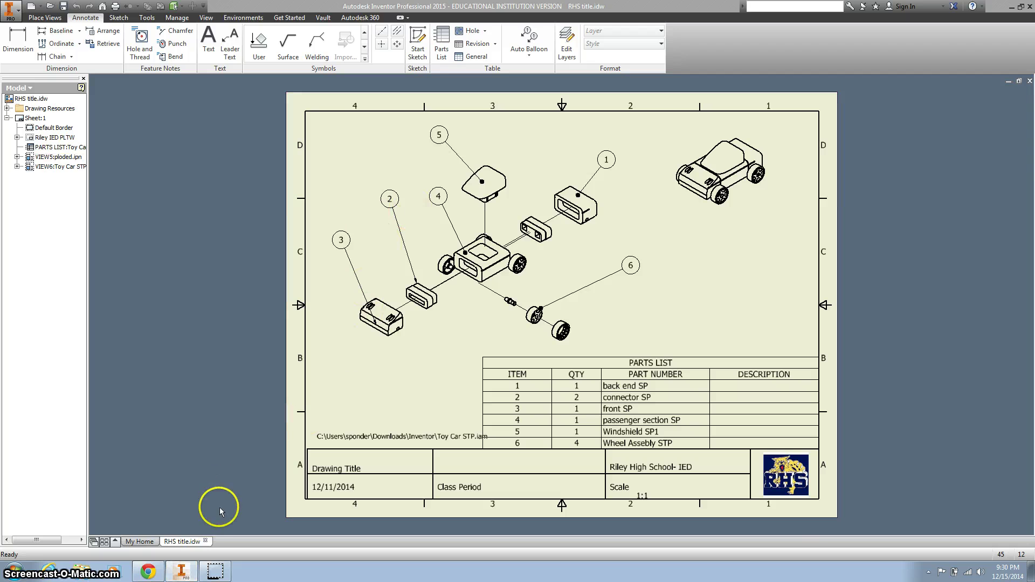
Close the old drawing without saving and browse to the Desktop in the Open dialog
left_click(206, 540)
left_click(487, 305)
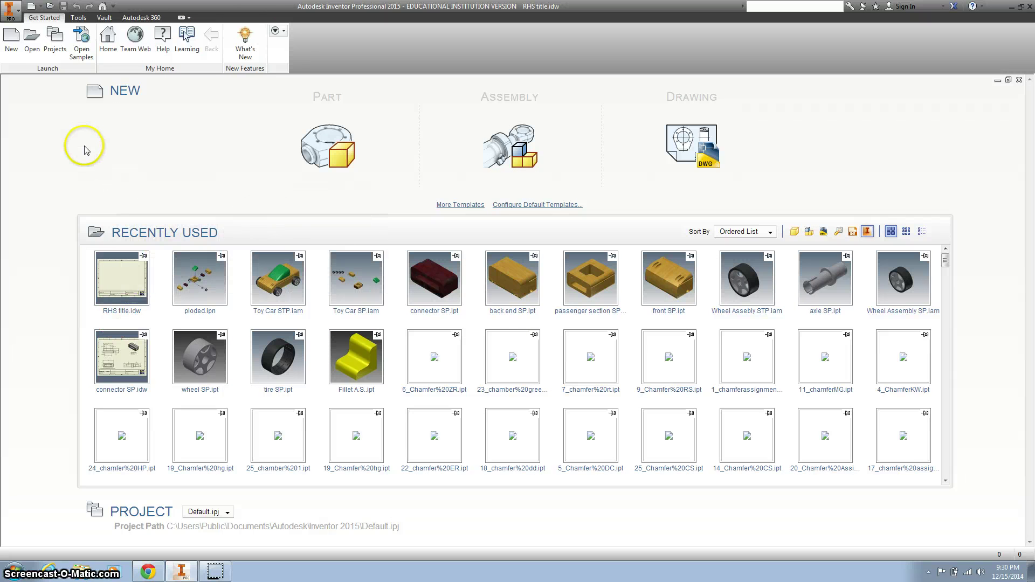
left_click(33, 37)
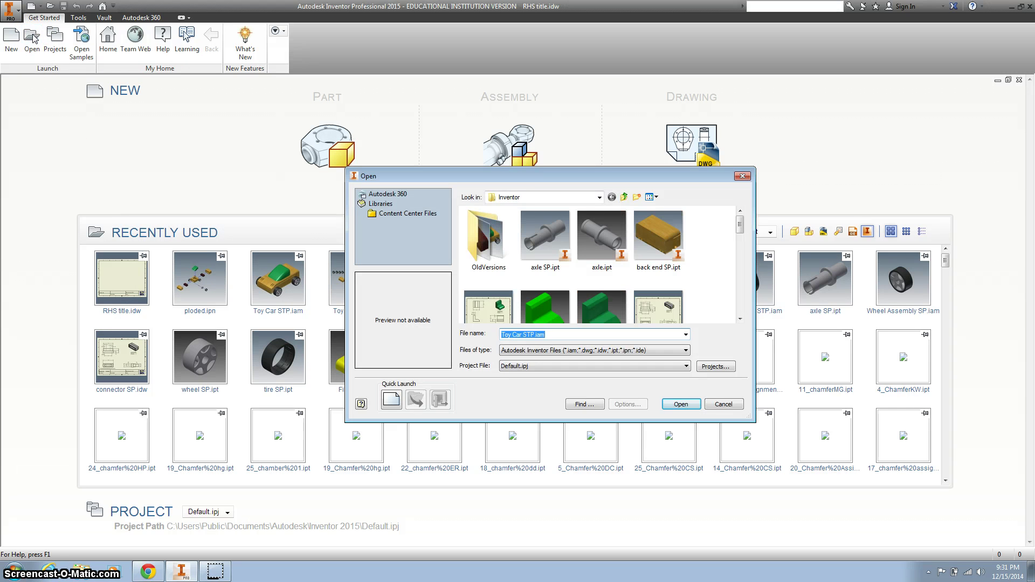
left_click(598, 197)
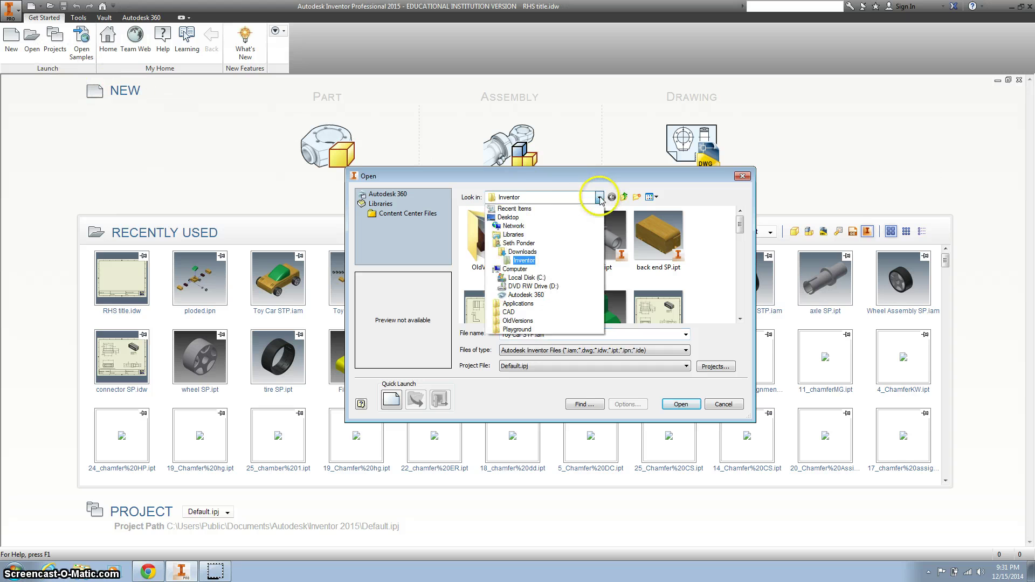
left_click(548, 219)
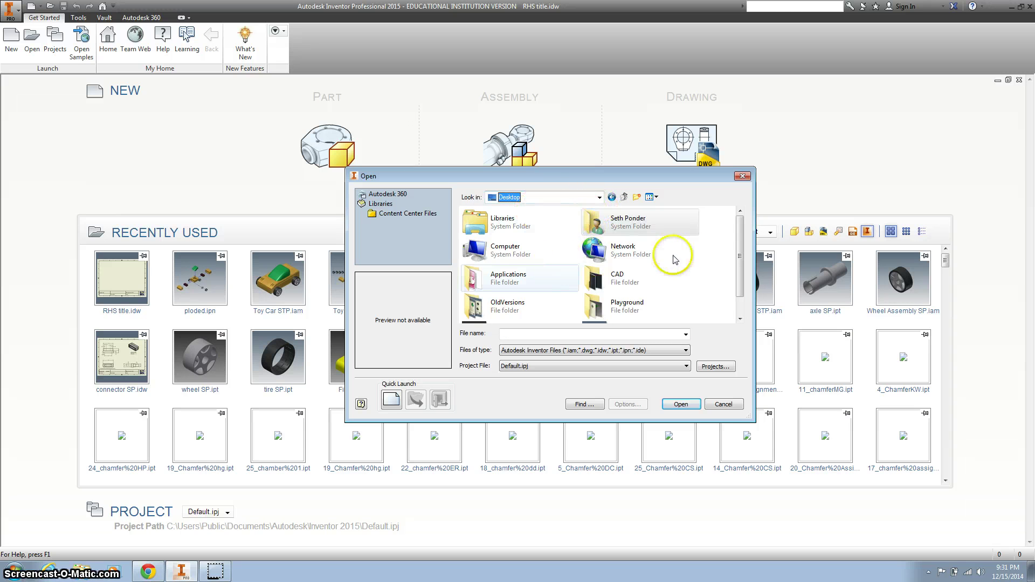
Open RHS title.idw from the user's Downloads folder
left_click(622, 226)
double_click(622, 226)
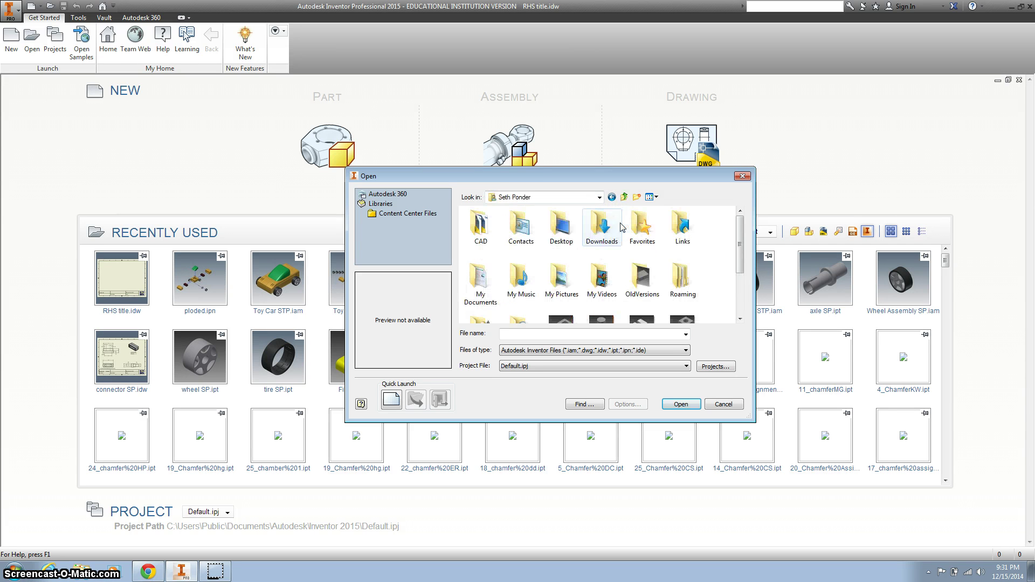
double_click(621, 227)
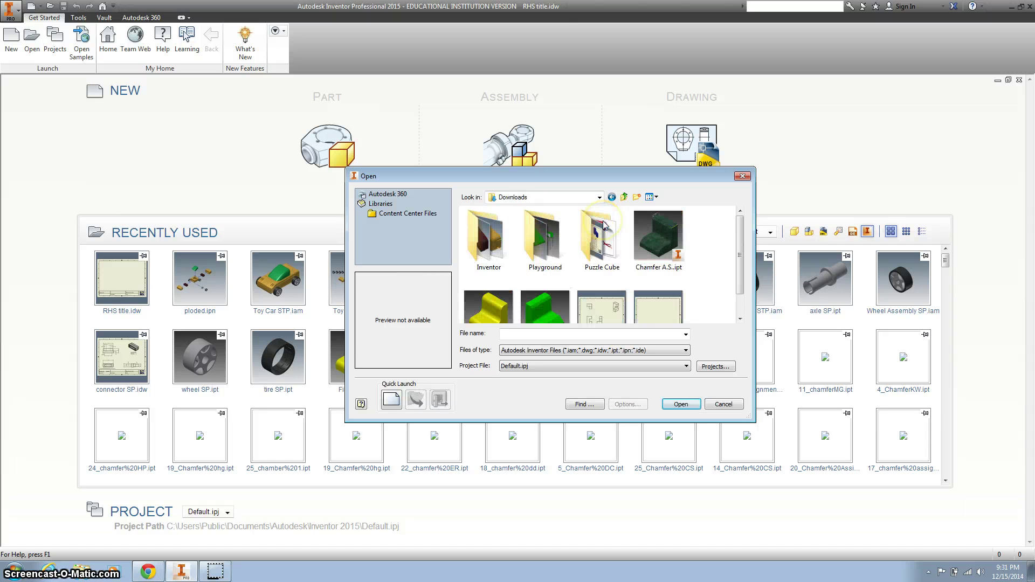
left_click(706, 240)
left_click_drag(740, 232, 744, 261)
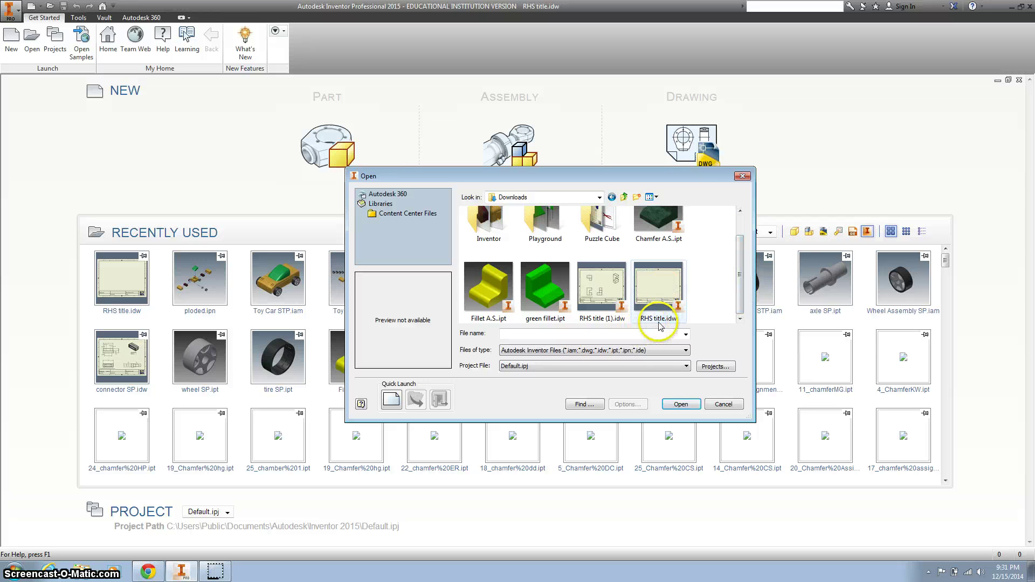
left_click(656, 279)
double_click(655, 277)
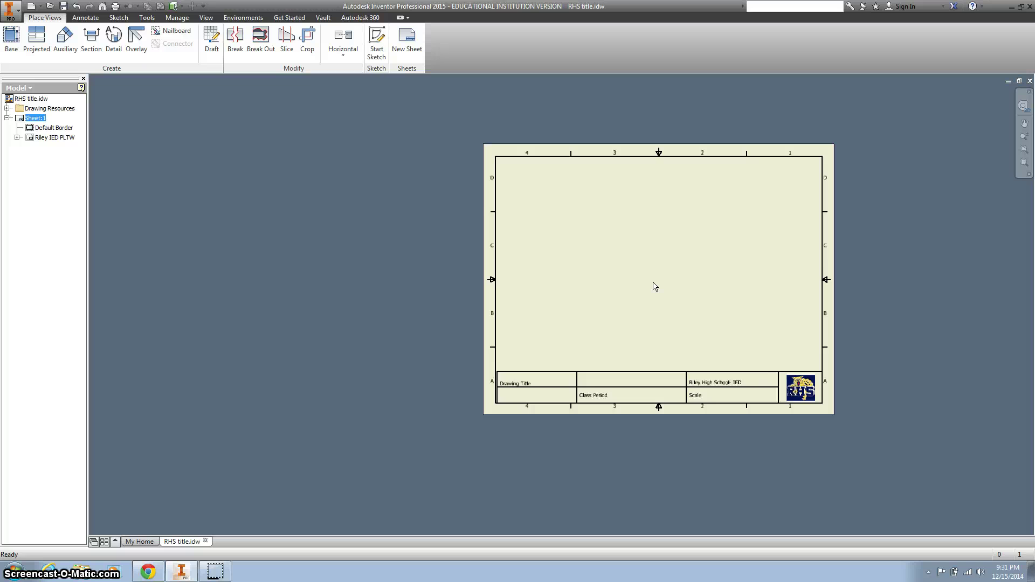
Zoom to the full sheet and save it as 'Toy Car Exploded View SP' in the Inventor folder
key("Home")
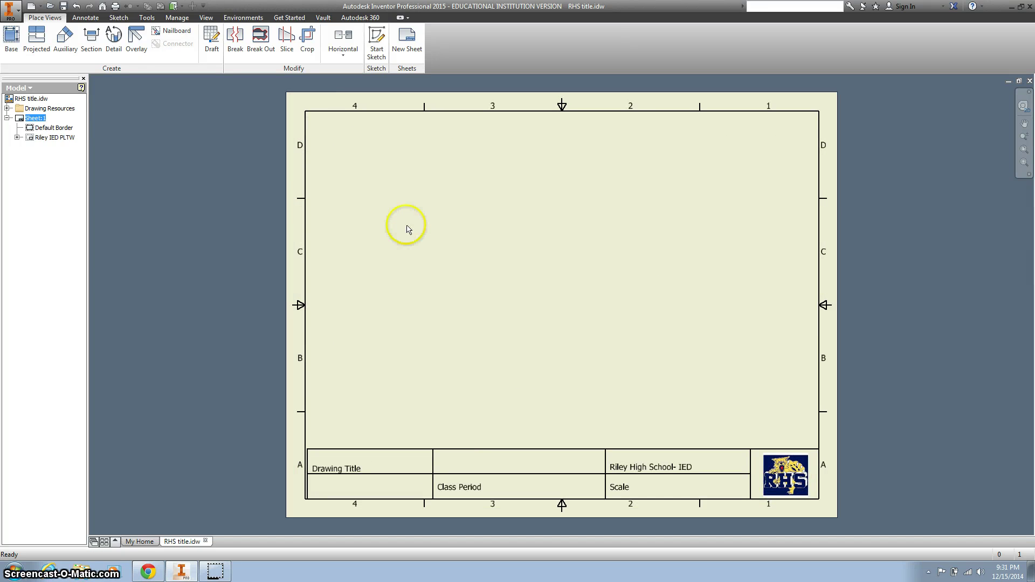
left_click(12, 13)
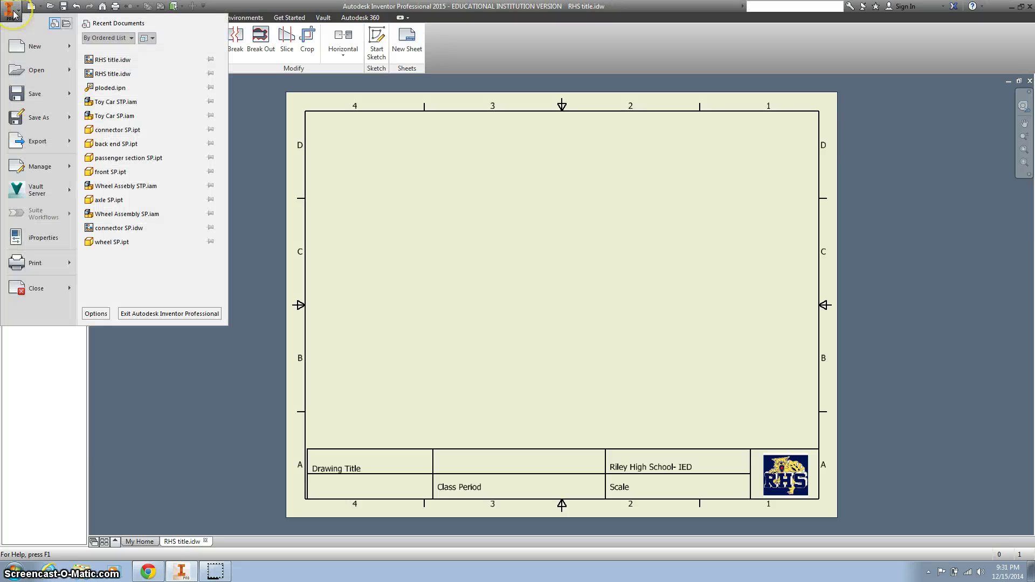
left_click(36, 117)
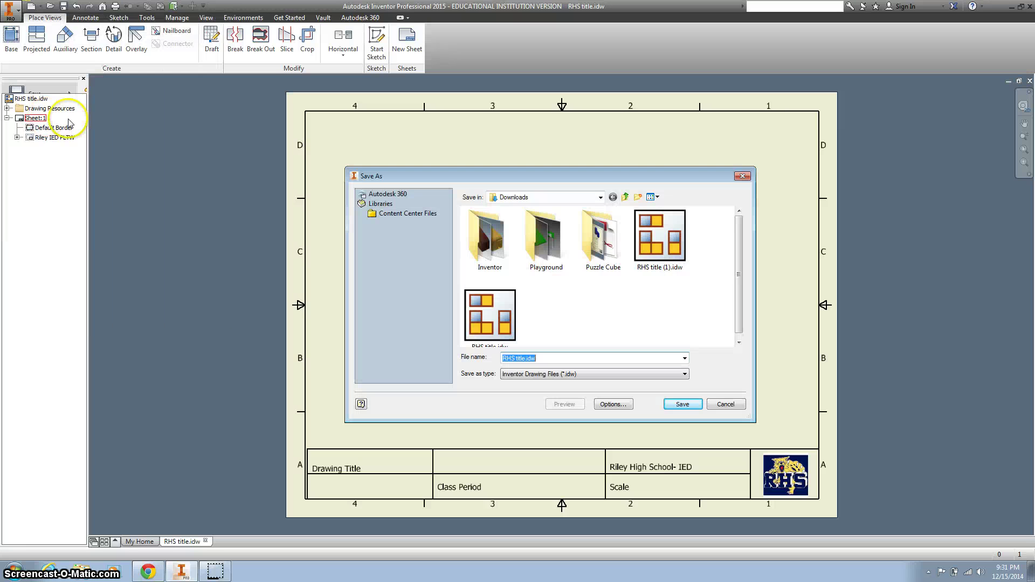
double_click(483, 233)
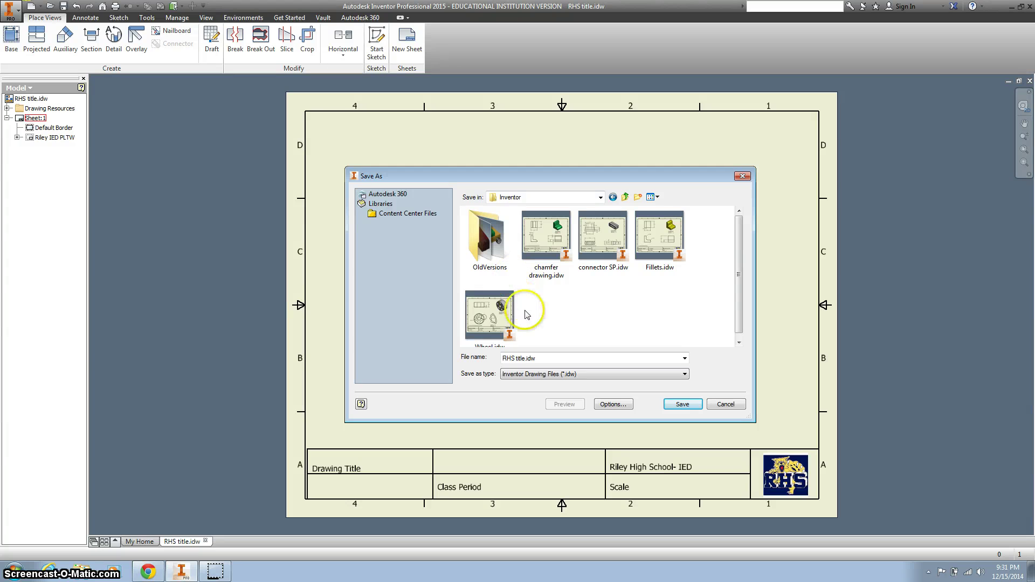
left_click(542, 358)
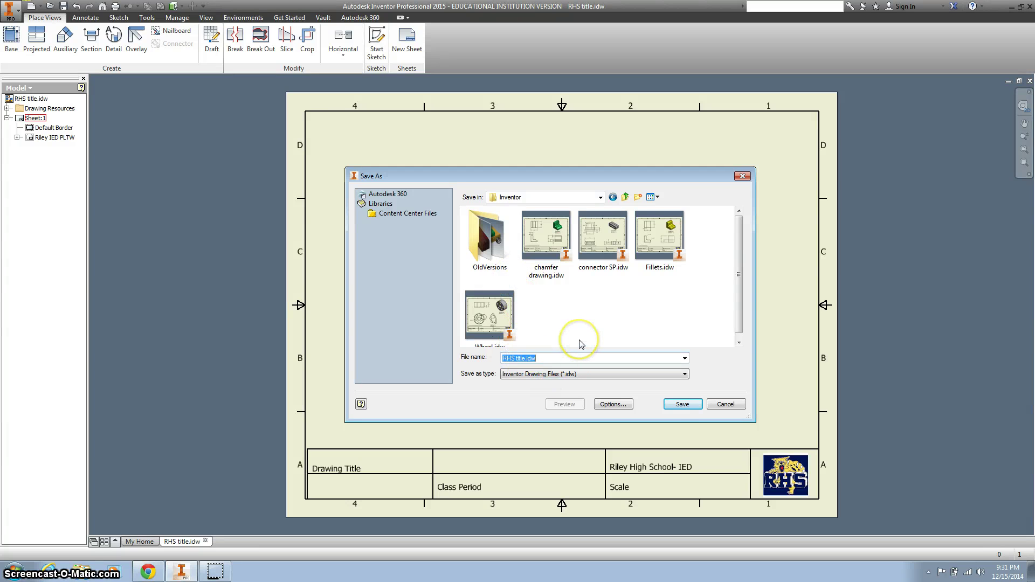
type("Toy C")
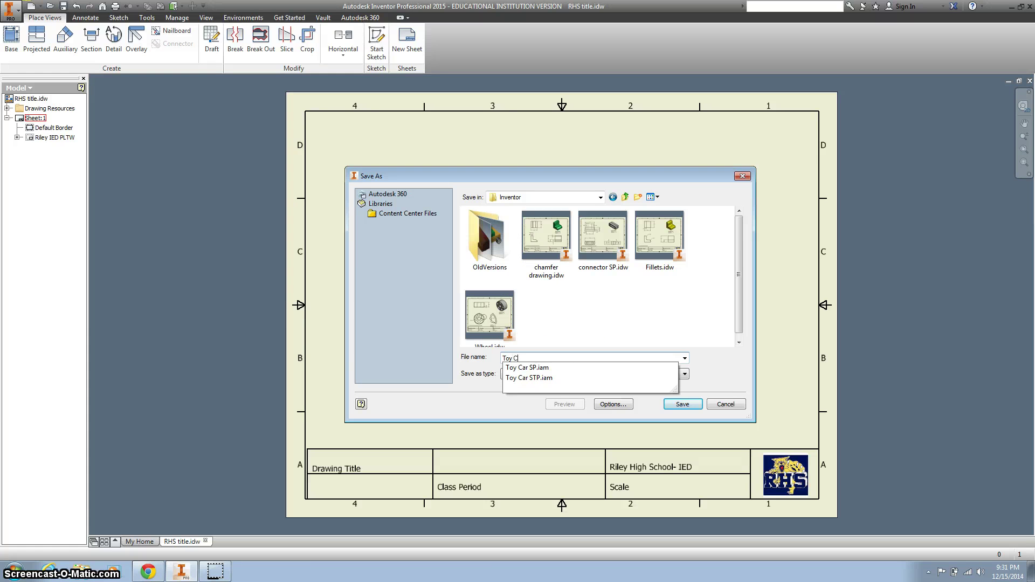
type("ar Explode")
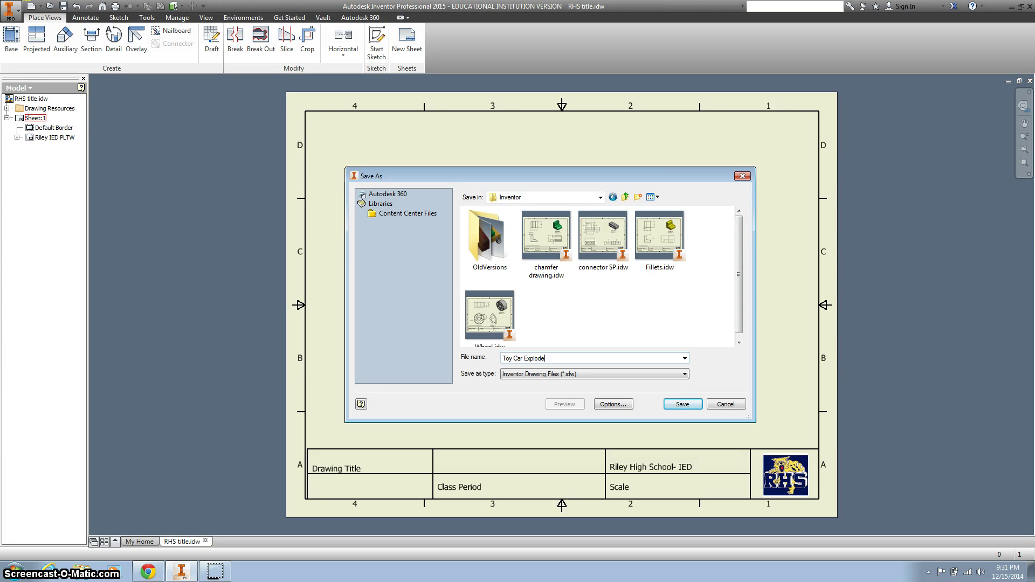
type("d View SP")
left_click(682, 405)
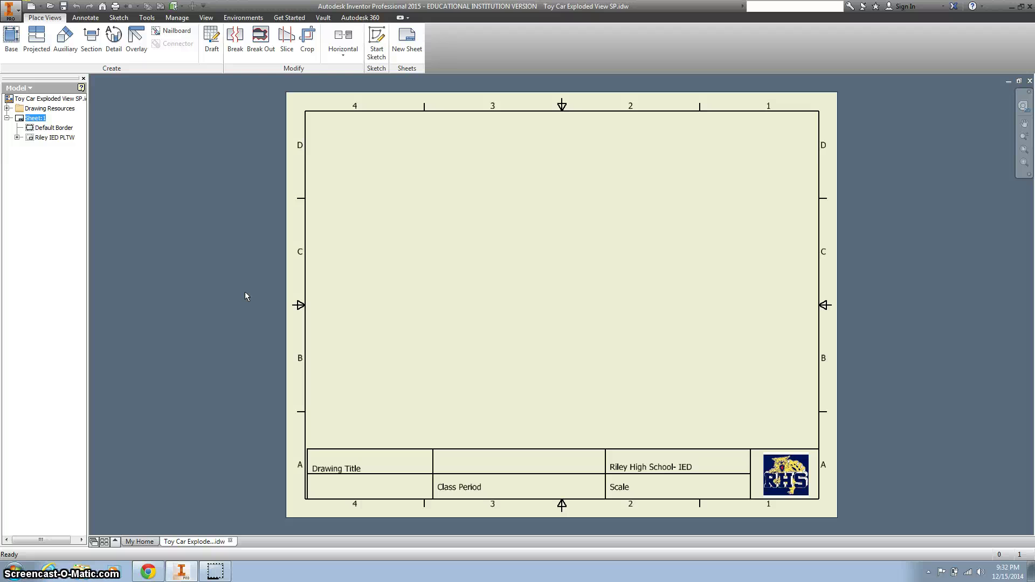
Create a new Presentation document, Presentation2, from the Quick Access New dropdown
left_click(238, 278)
left_click(141, 542)
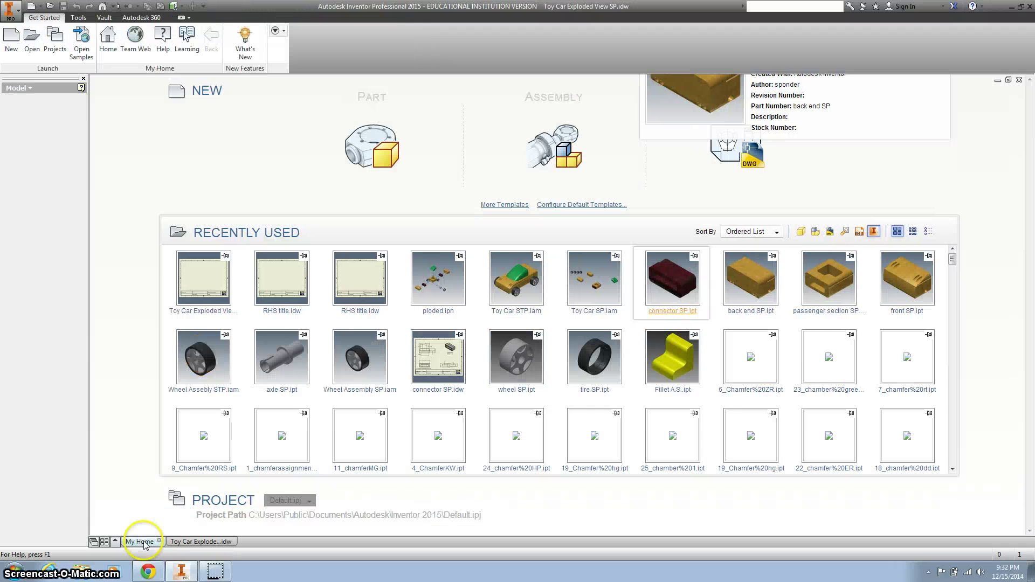
left_click(190, 542)
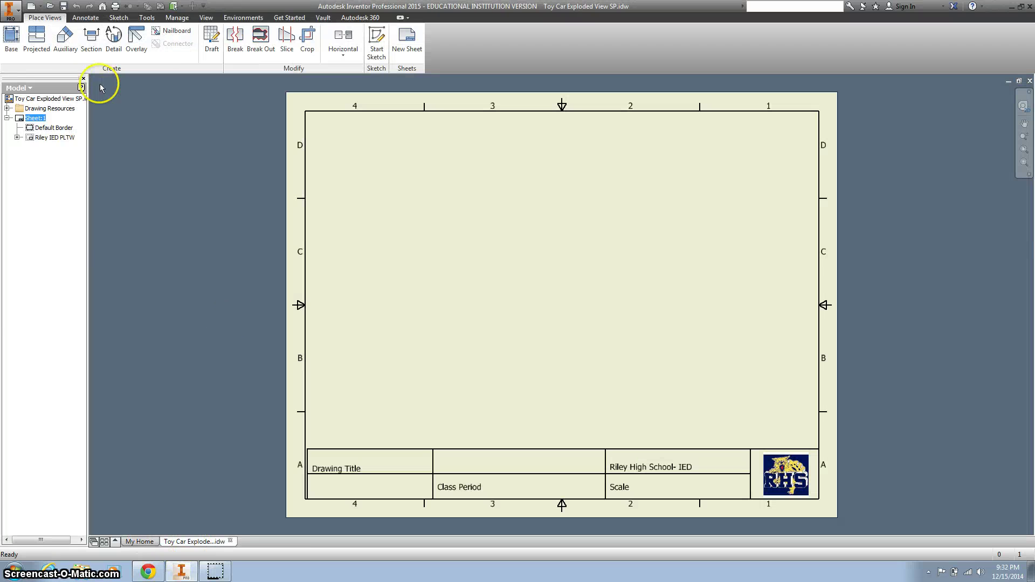
left_click(41, 7)
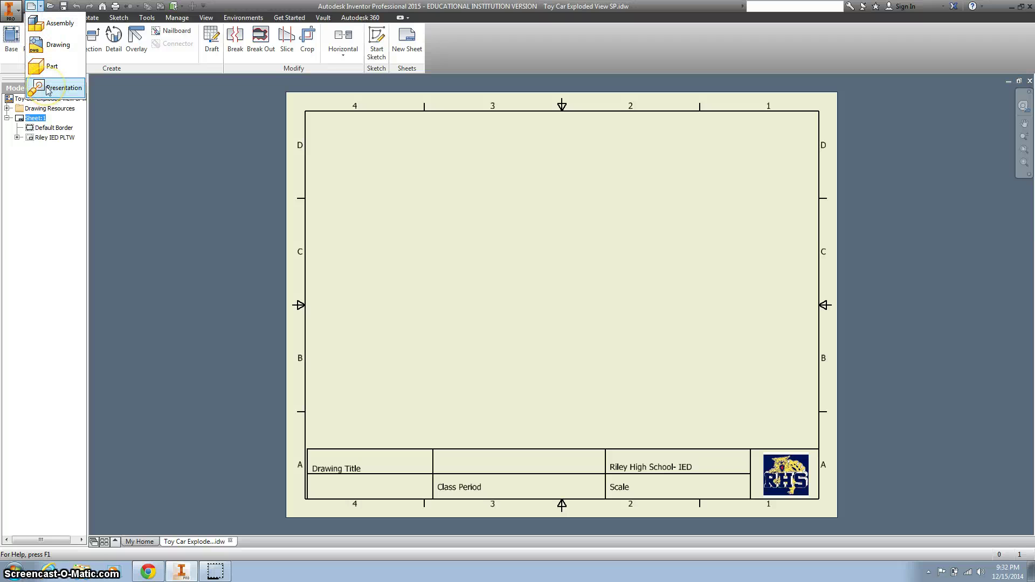
left_click(42, 7)
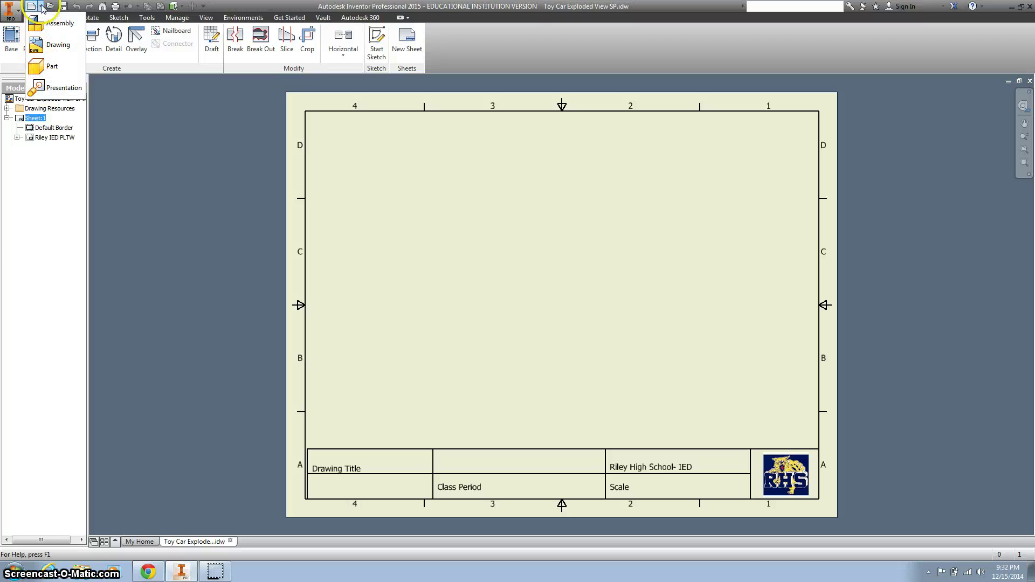
left_click(46, 89)
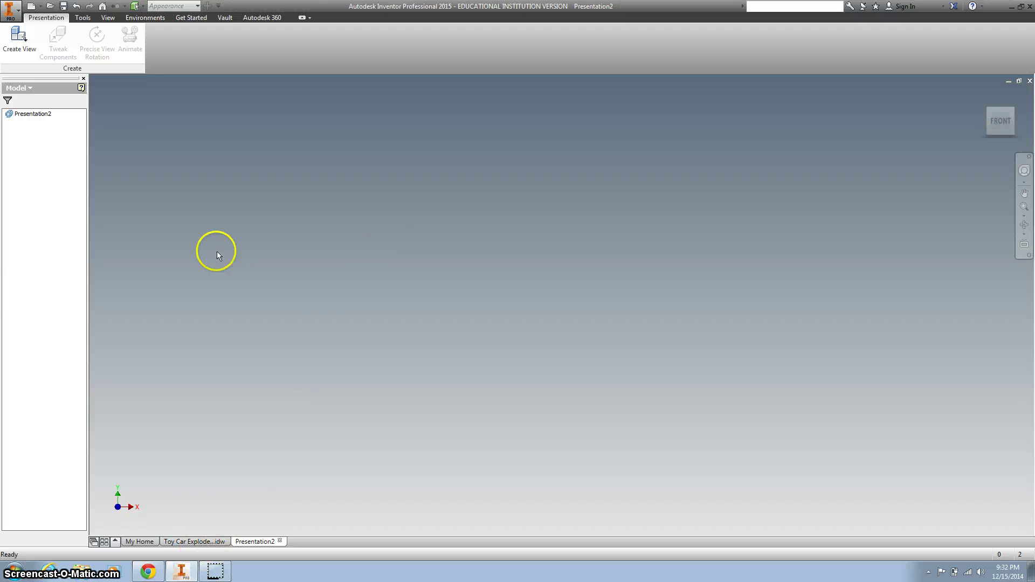
Create a presentation view from Toy Car STP.iam in the Inventor folder
left_click(18, 36)
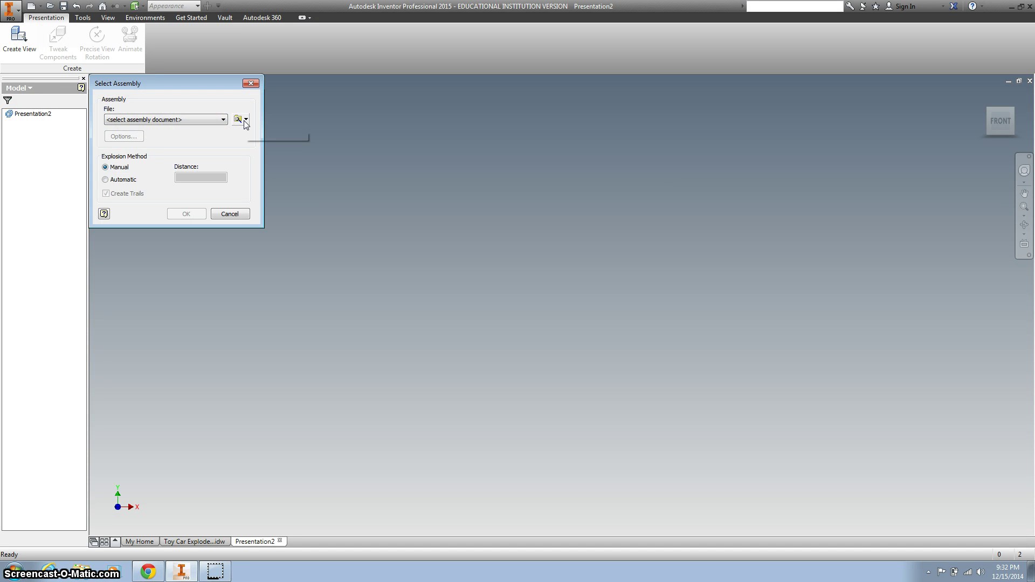
left_click(238, 119)
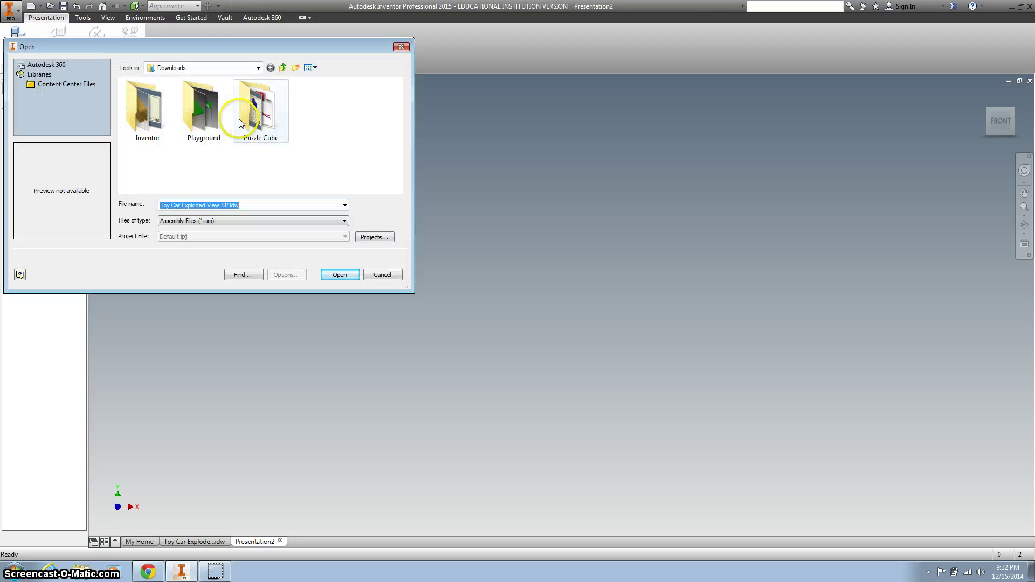
left_click(245, 138)
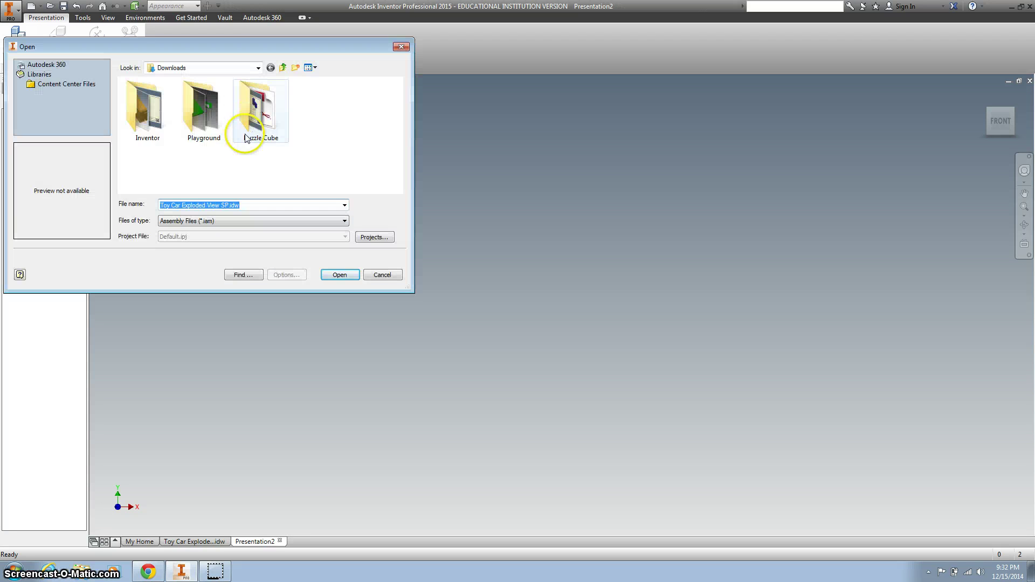
double_click(143, 103)
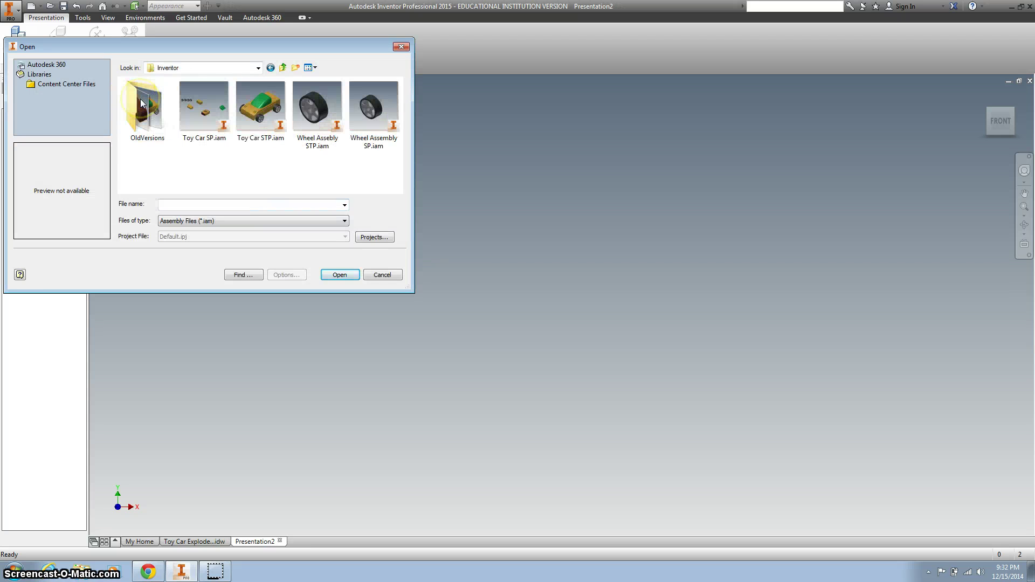
left_click(261, 114)
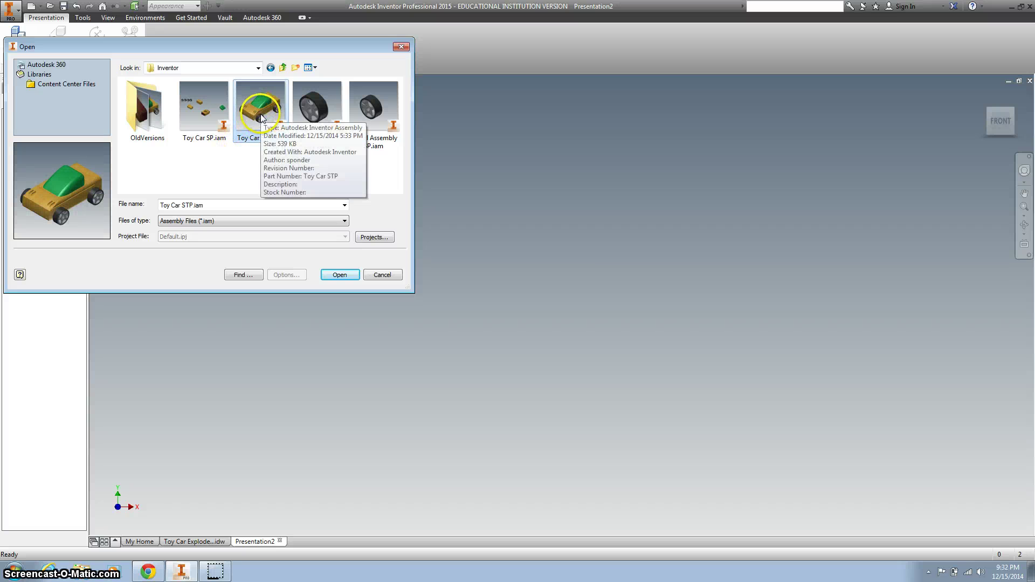
left_click(341, 276)
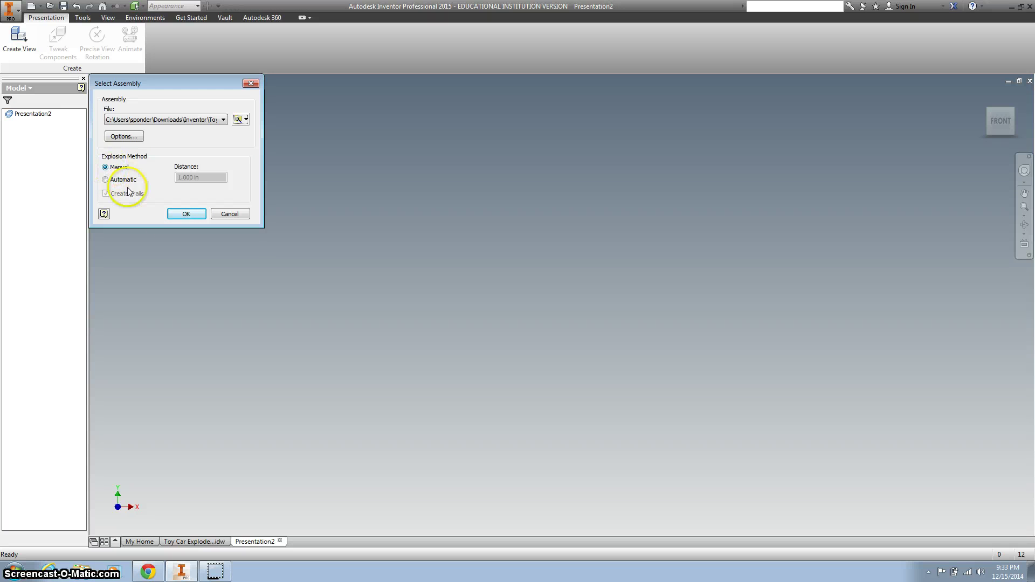
left_click(185, 215)
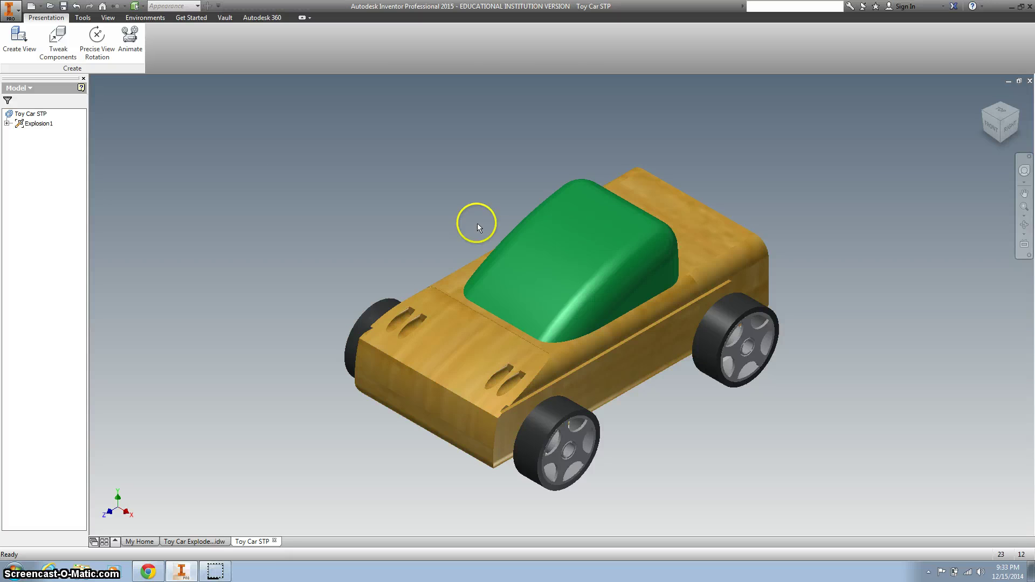
Zoom the view of the toy car and start Tweak Components
scroll(419, 227, "up", 3)
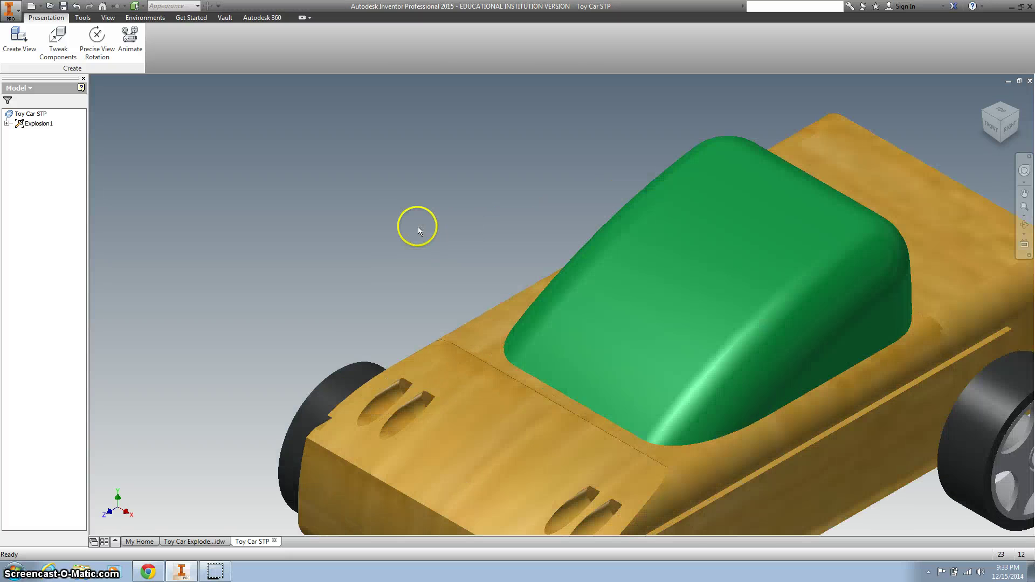
scroll(419, 226, "down", 5)
scroll(418, 227, "down", 2)
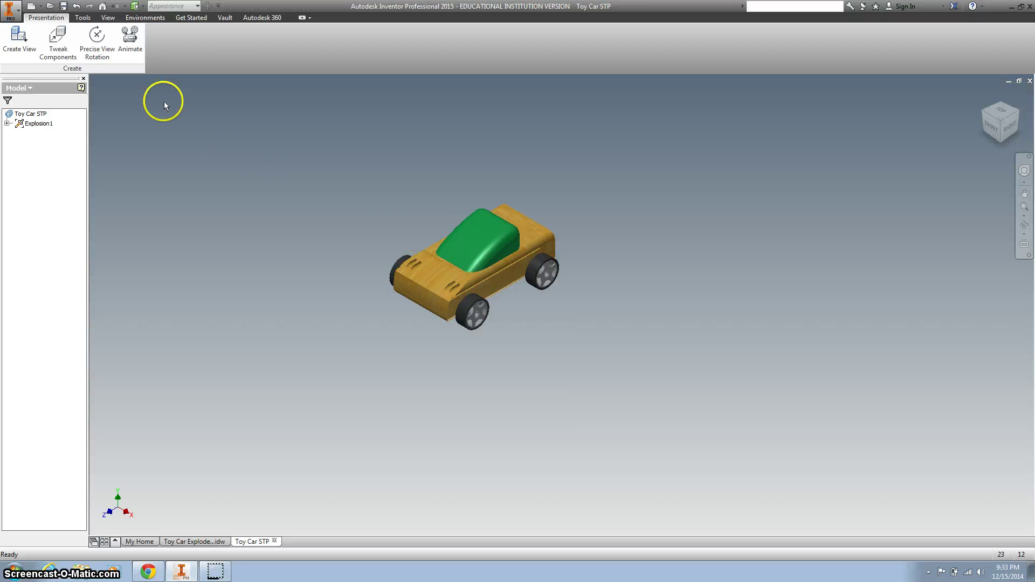
left_click(59, 37)
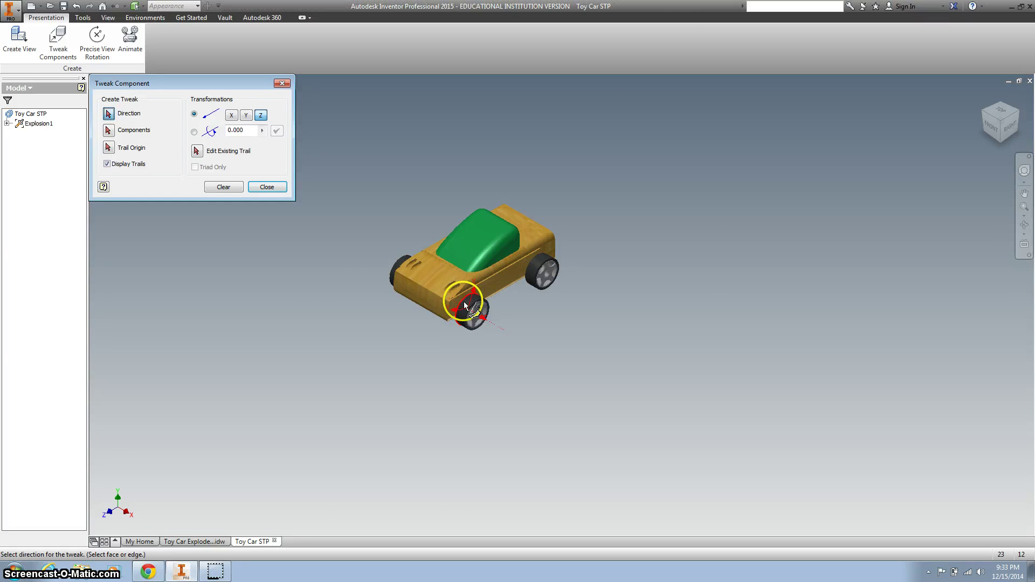
Trial-drag the front wheel out along Z, then clear the tweak and close the dialog
left_click(465, 306)
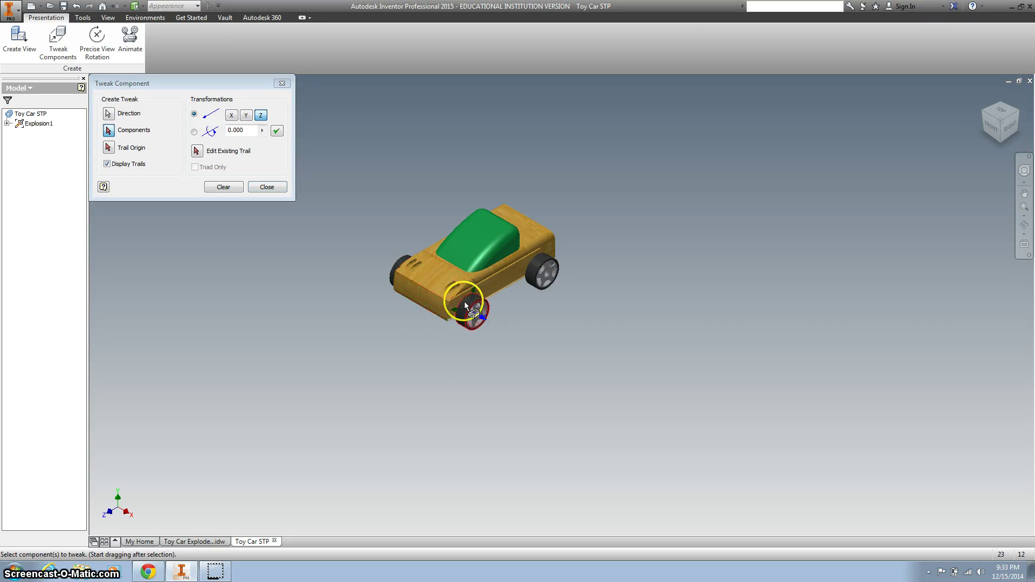
left_click(461, 310)
left_click_drag(462, 309, 485, 322)
left_click(485, 320)
left_click_drag(483, 321, 526, 352)
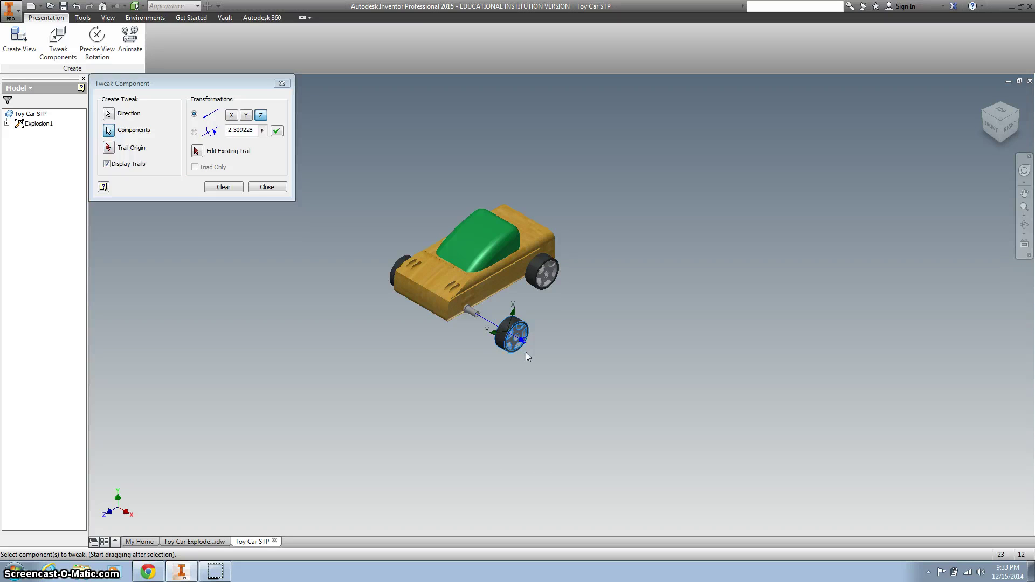
left_click(236, 192)
left_click(267, 188)
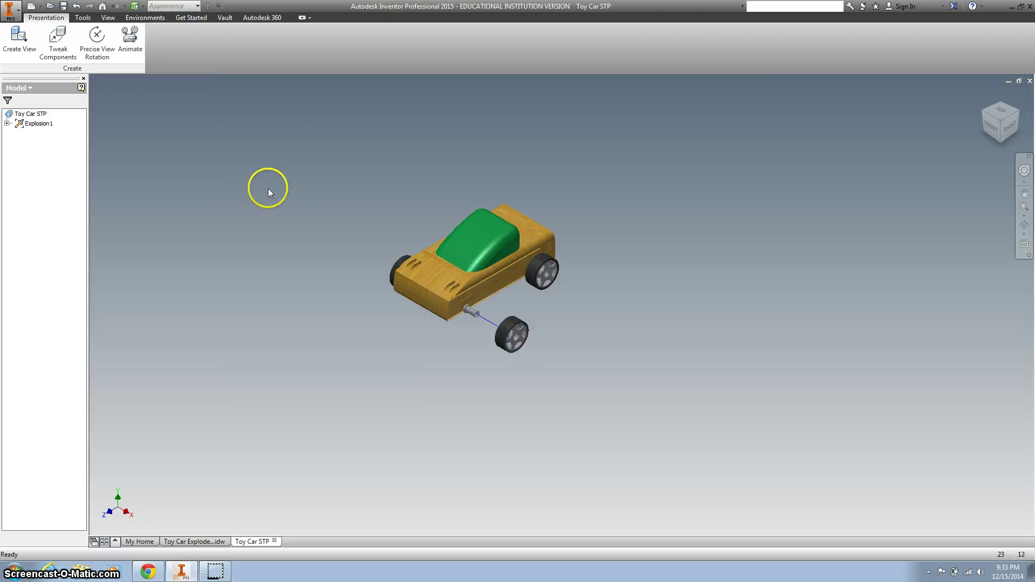
Undo the trial tweak and view twice, then recreate the presentation view from Toy Car STP.iam
left_click(77, 6)
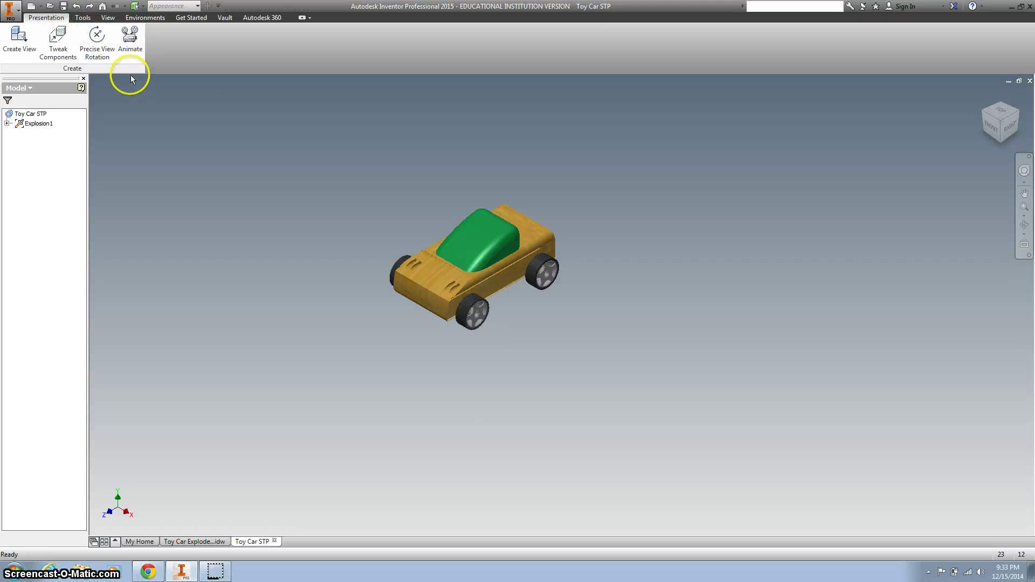
left_click(76, 6)
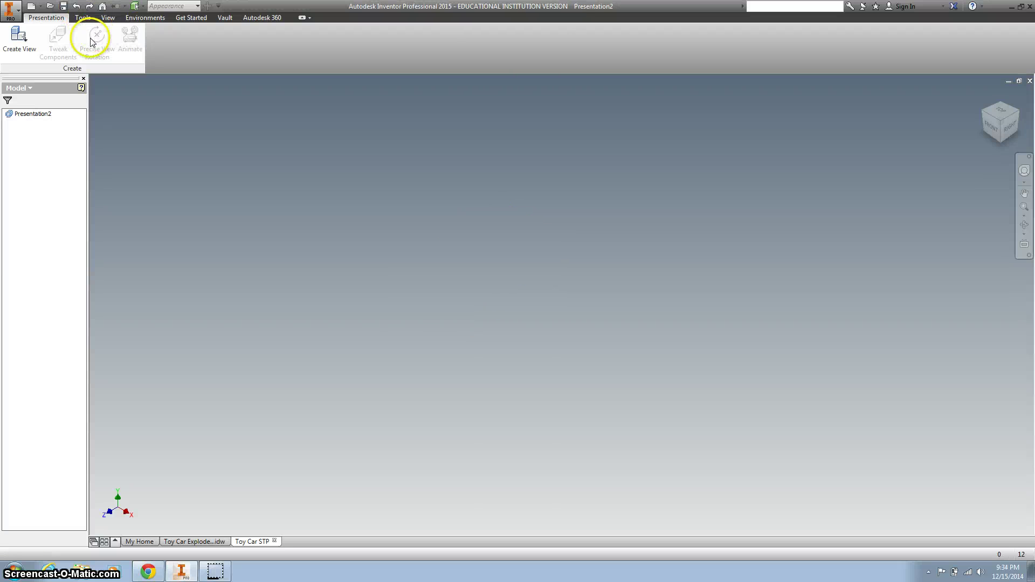
left_click(21, 40)
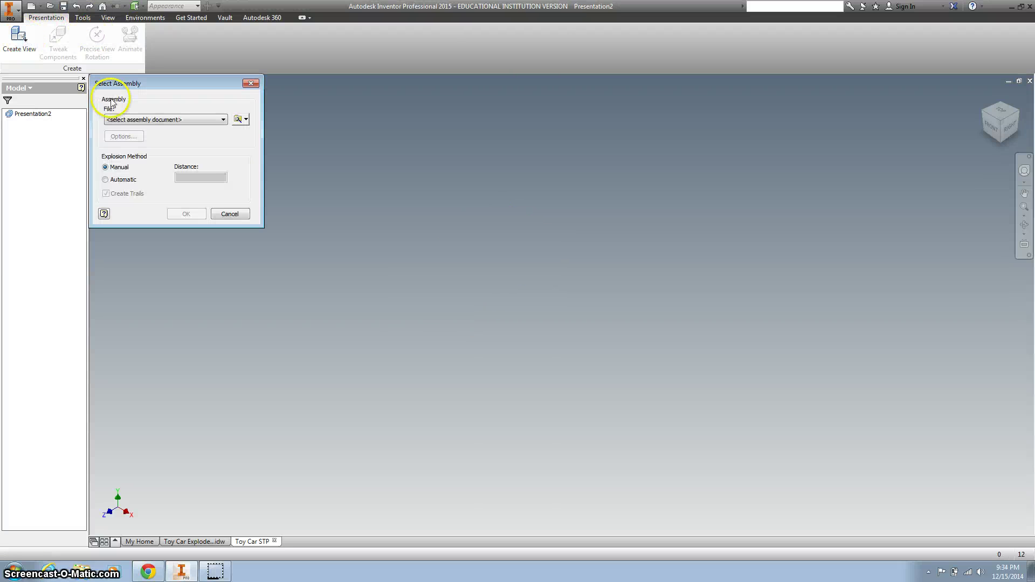
left_click(238, 119)
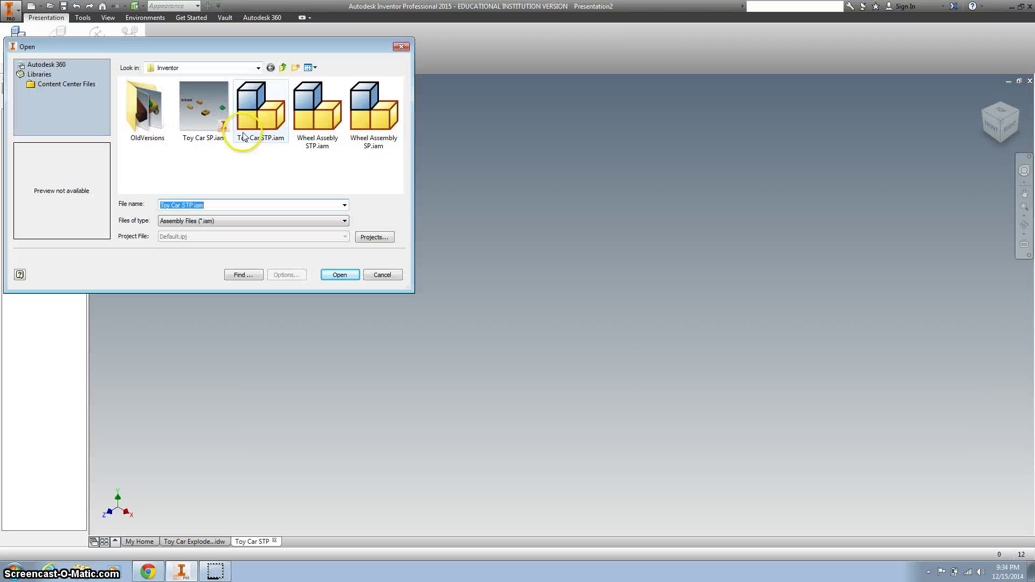
left_click(261, 108)
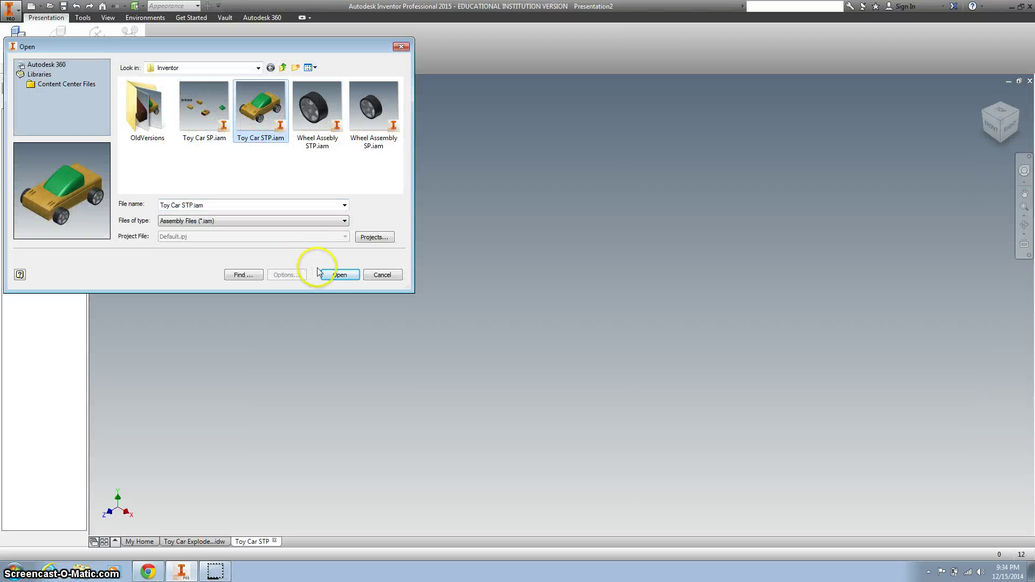
left_click(339, 276)
left_click(186, 213)
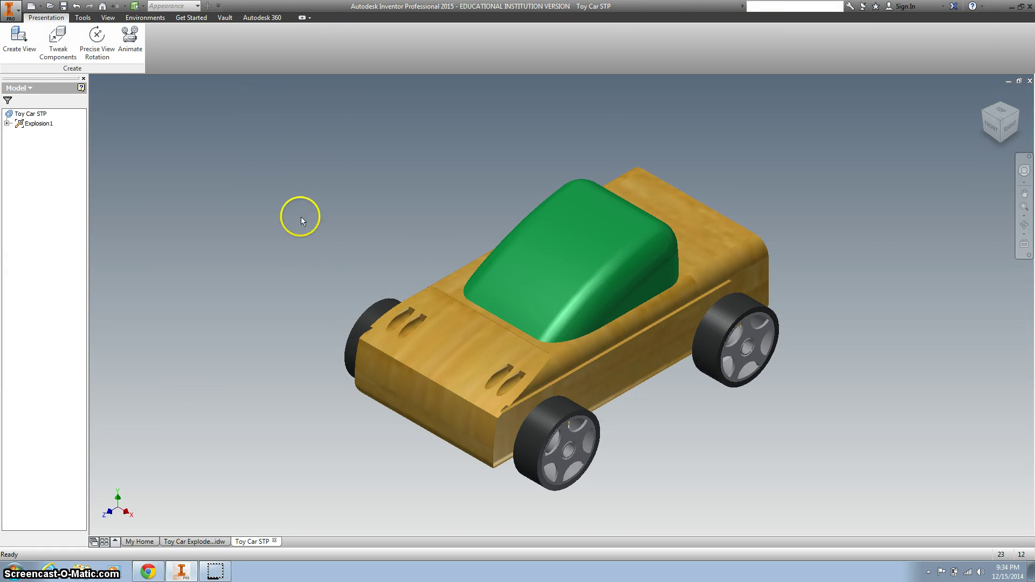
scroll(309, 276, "up", 3)
Tweak the front wheel out along Z by a distance of 6.000
left_click(58, 38)
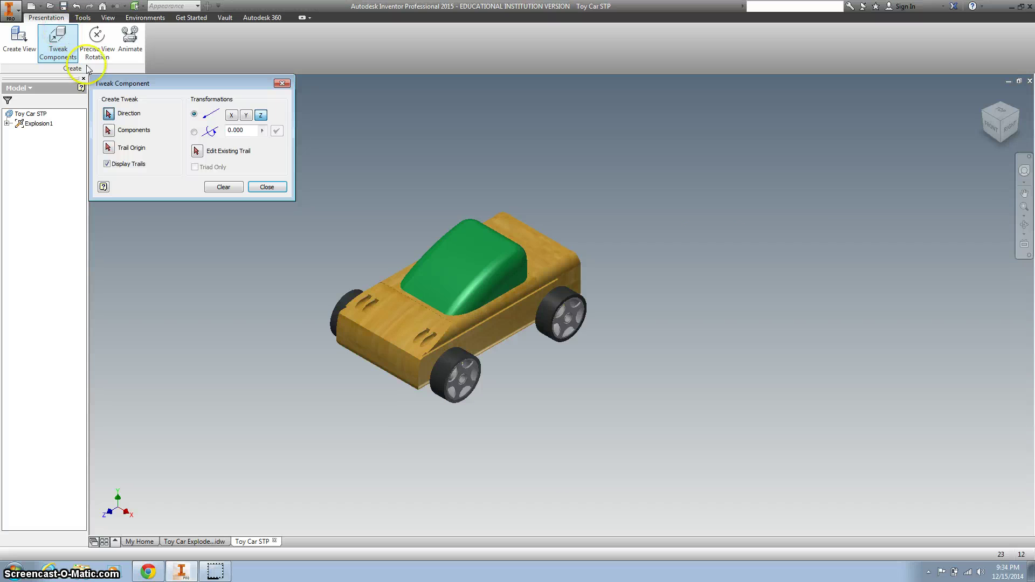
left_click(449, 365)
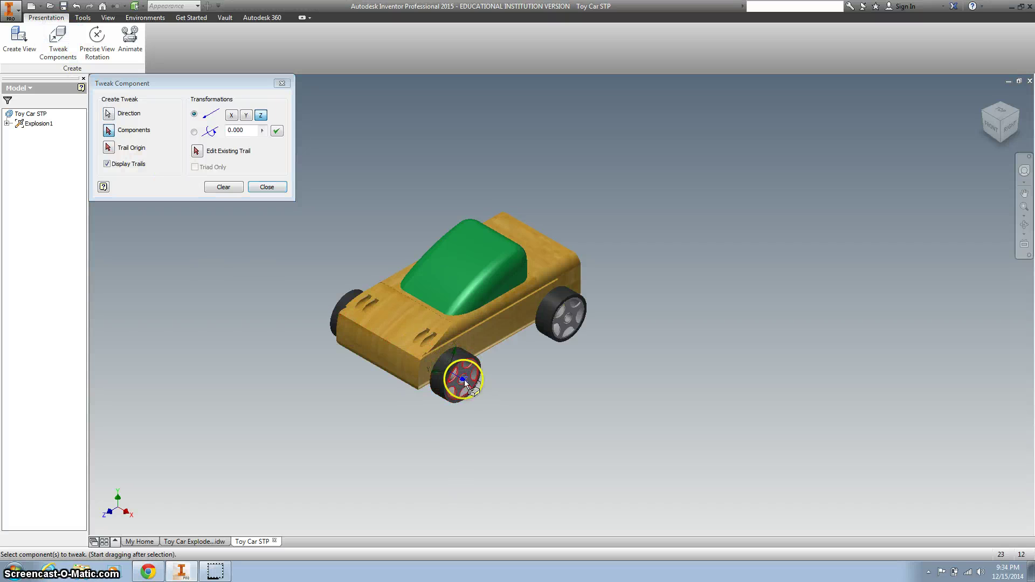
left_click_drag(463, 380, 548, 432)
scroll(548, 432, "up", 3)
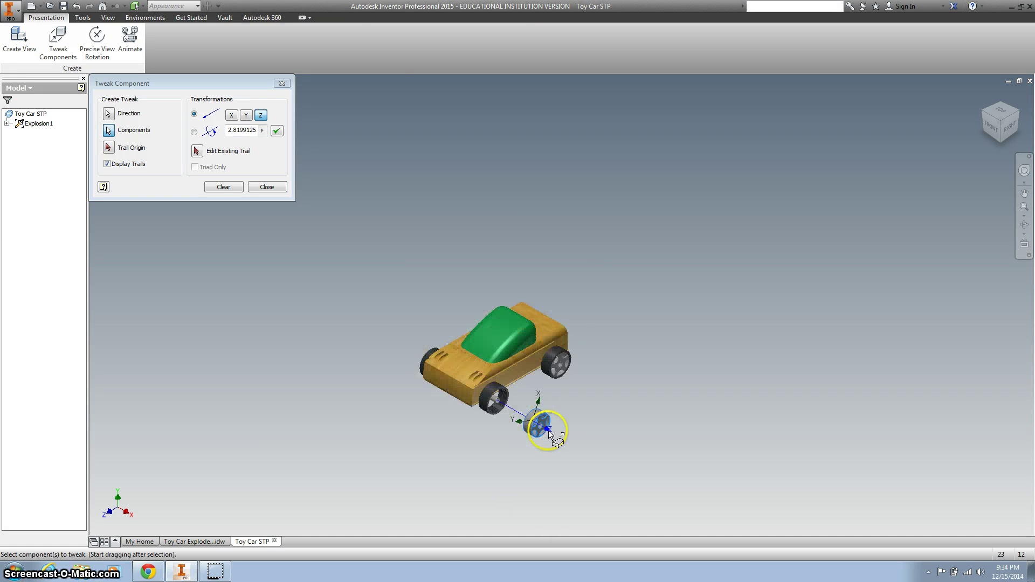
scroll(548, 432, "down", 3)
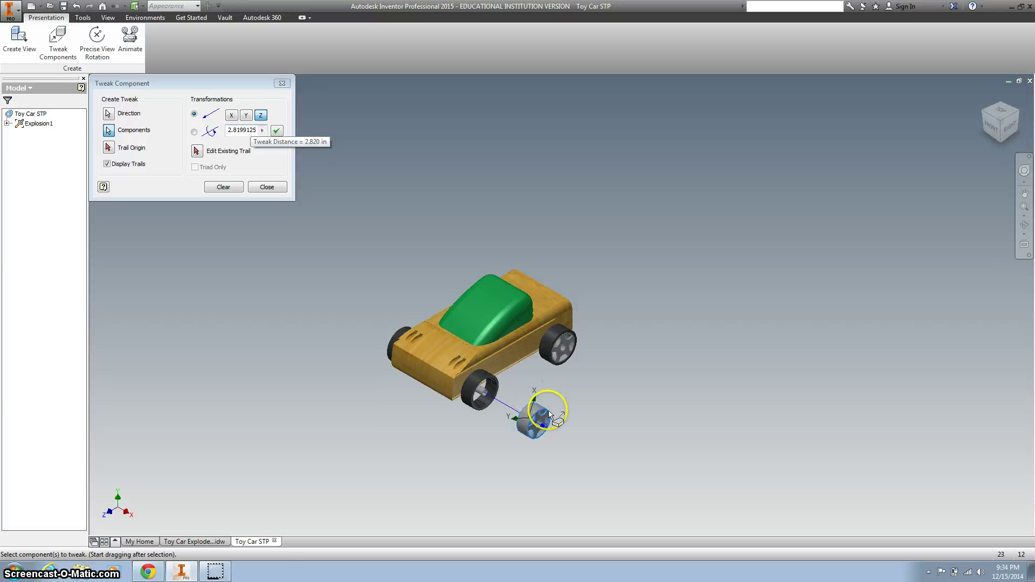
double_click(245, 130)
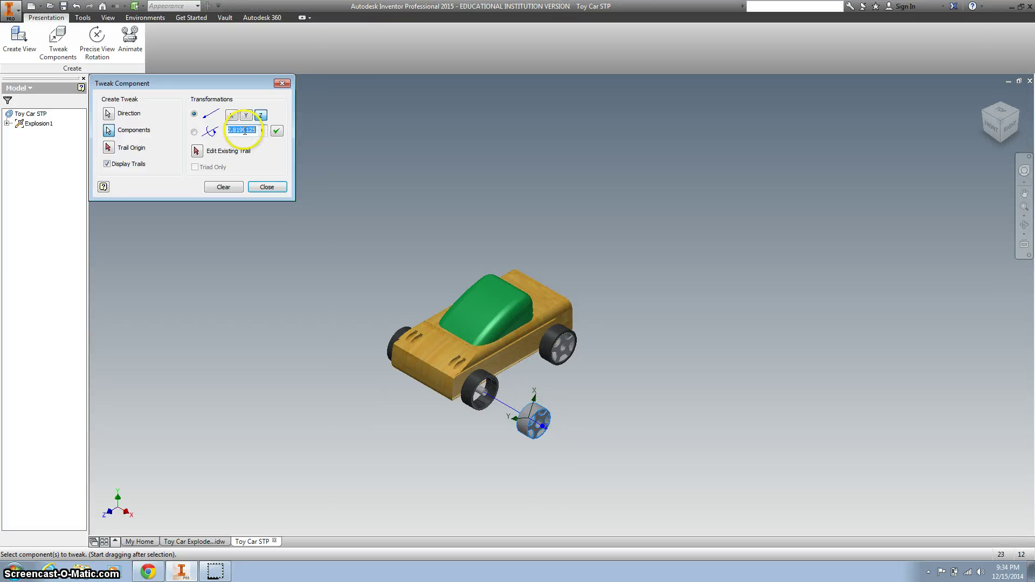
double_click(244, 130)
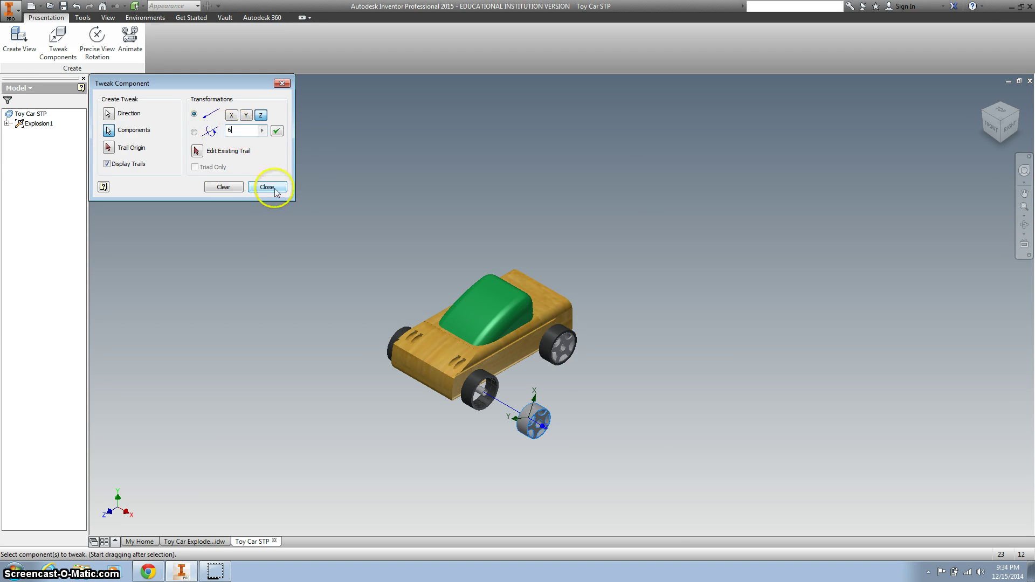
left_click(277, 133)
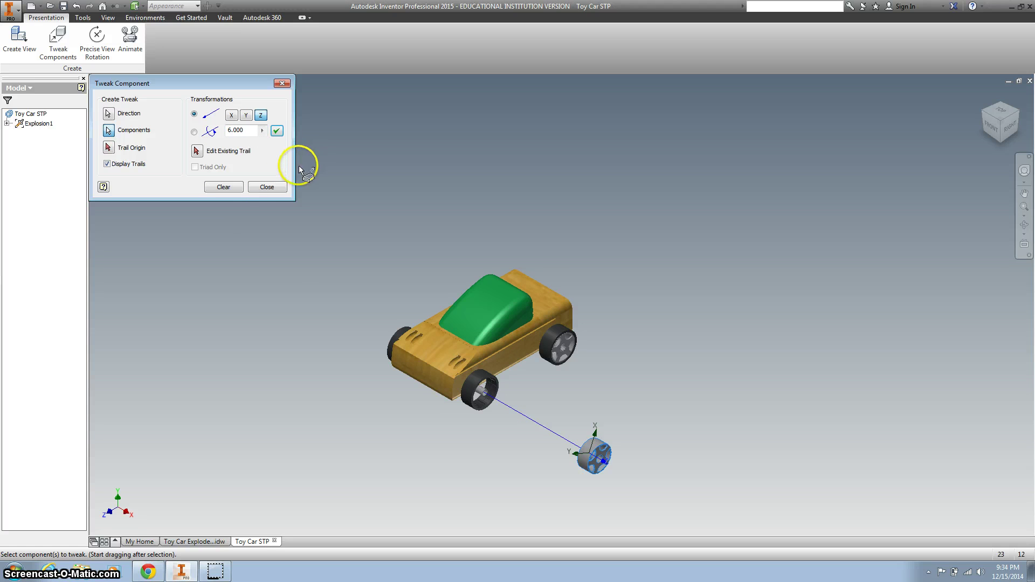
Move the front tire 10 units out along Z, beyond the hub on the same trail
left_click(236, 190)
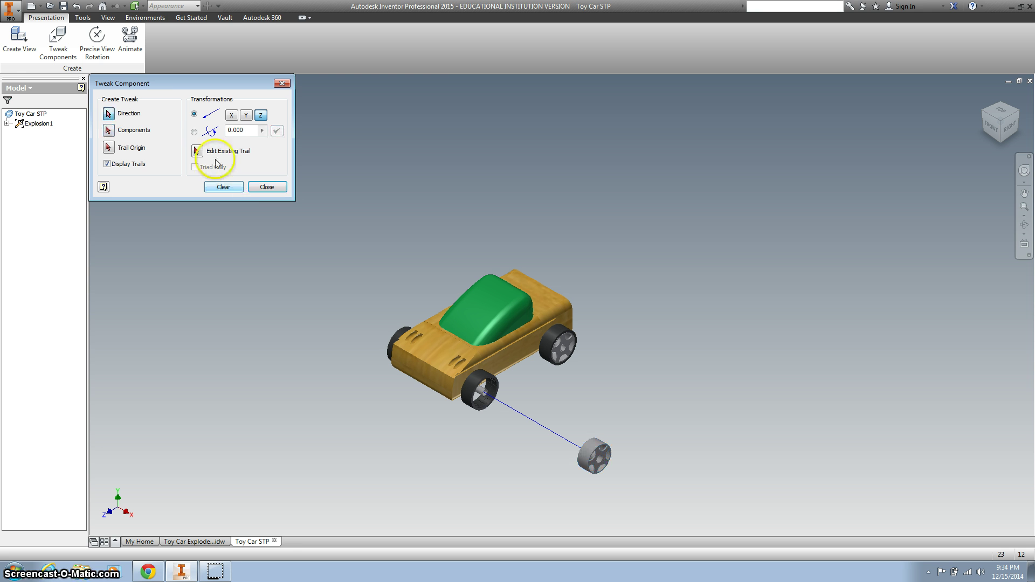
left_click(472, 392)
left_click_drag(485, 393, 495, 405)
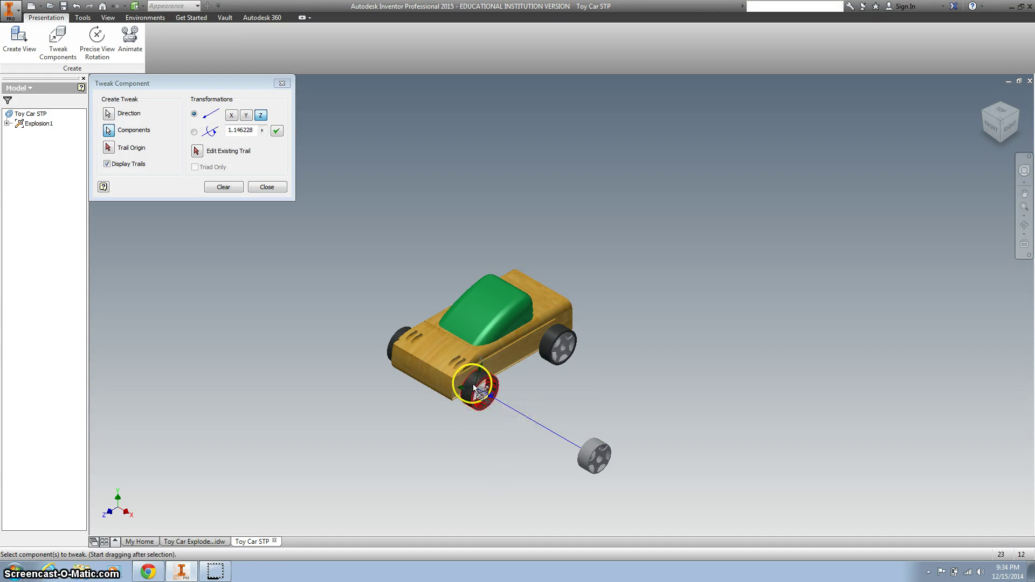
left_click(475, 388)
left_click_drag(550, 441, 711, 531)
left_click(246, 130)
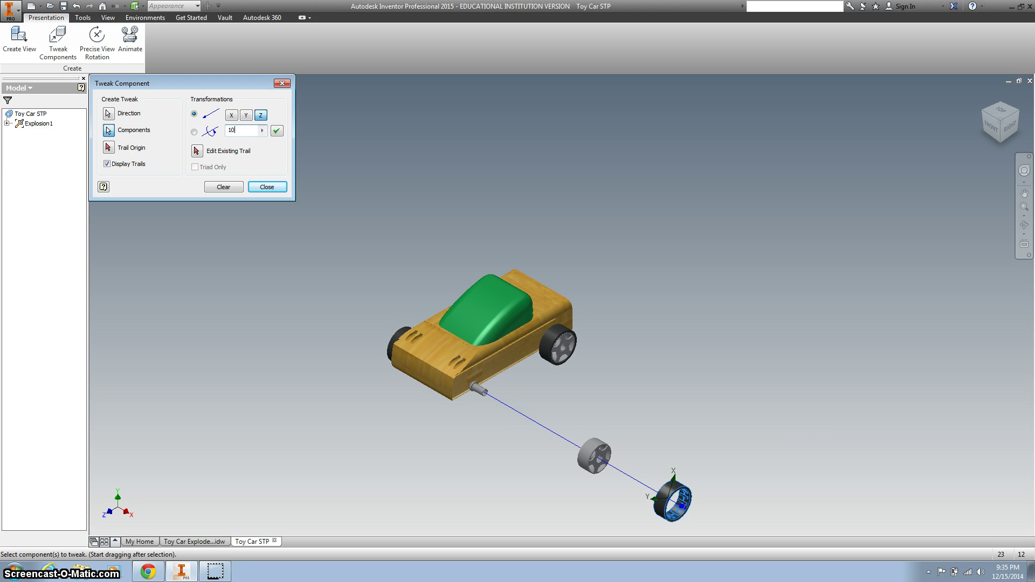
type("10")
left_click(276, 131)
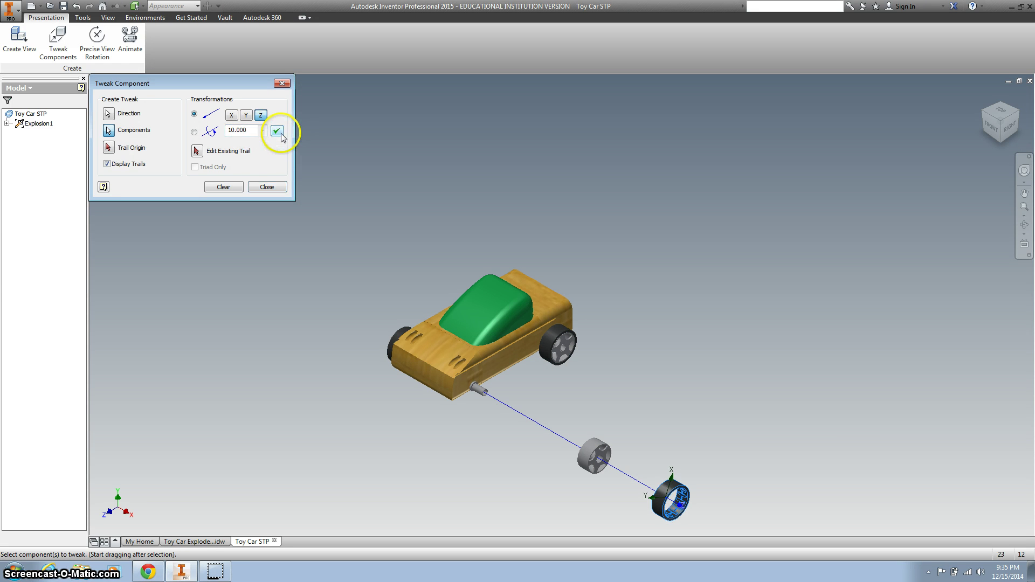
left_click(231, 186)
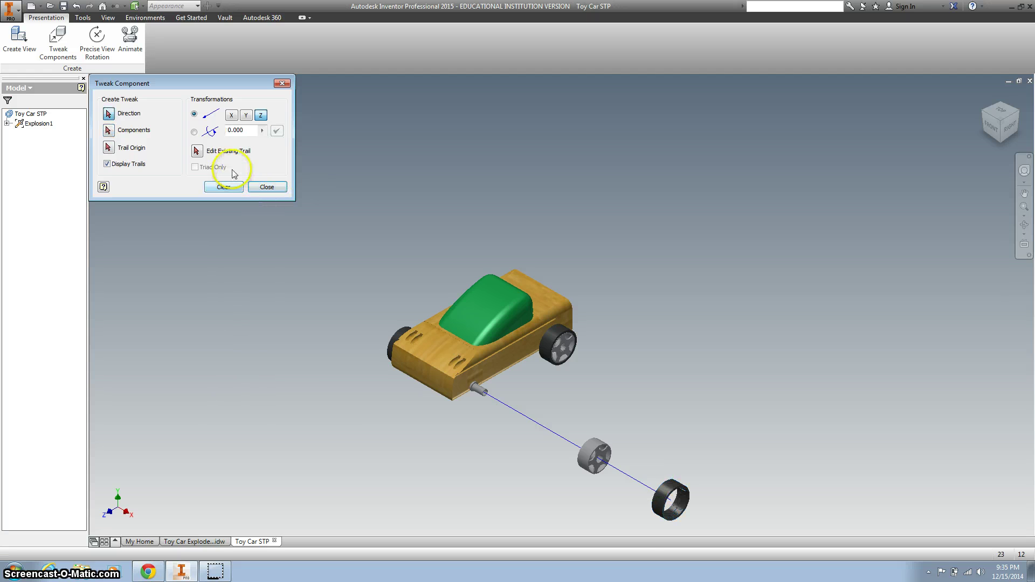
Tweak the front axle pin -3.000 along the blue Z trail, out between the car body and hub
left_click(108, 113)
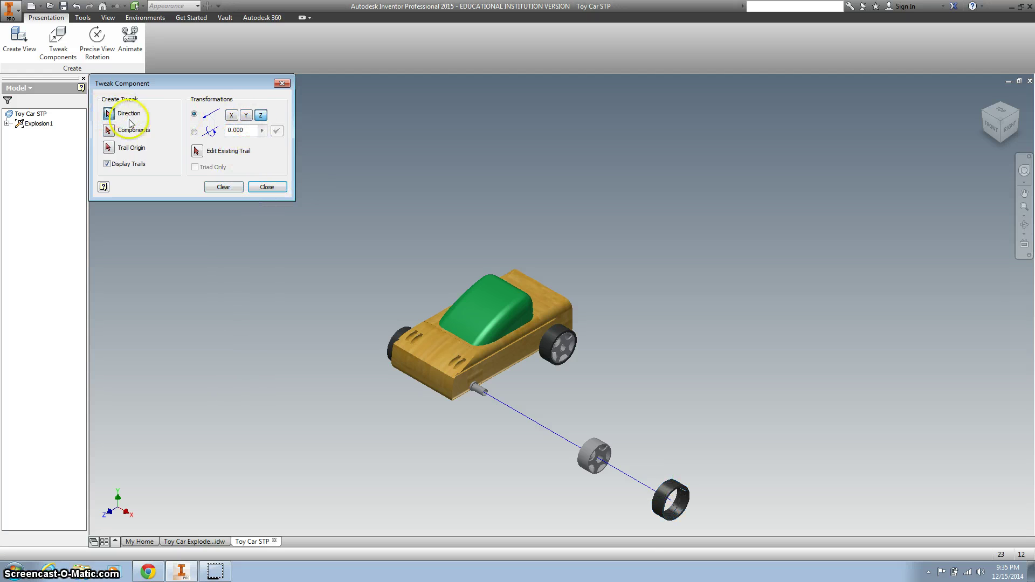
left_click(481, 392)
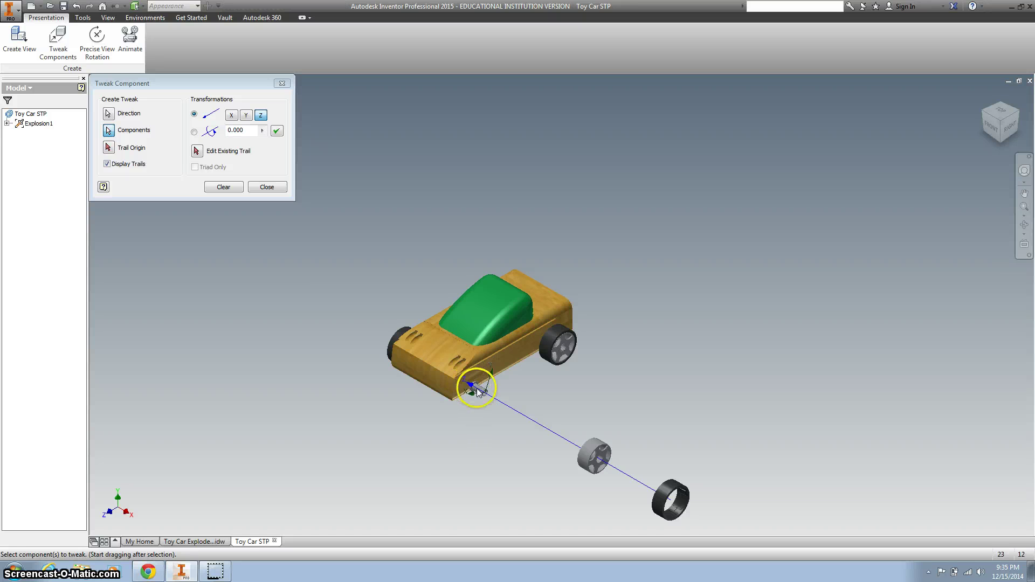
left_click_drag(477, 388, 560, 441)
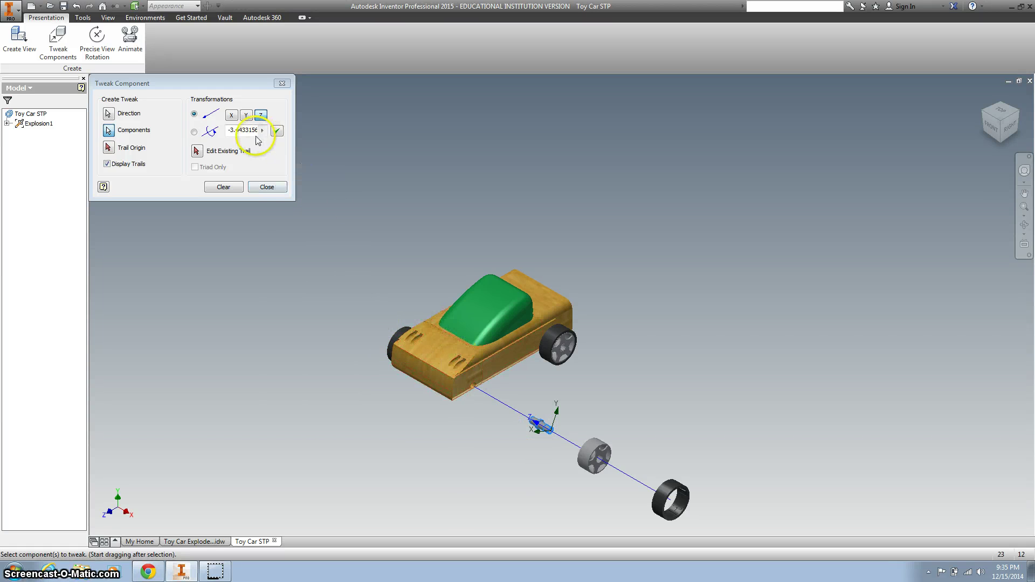
left_click(240, 131)
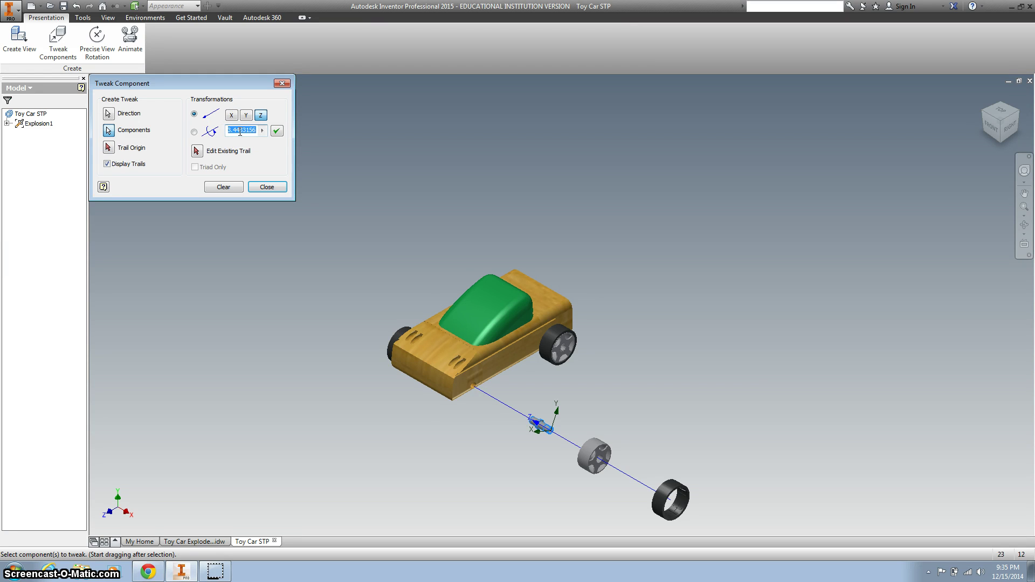
type("-3")
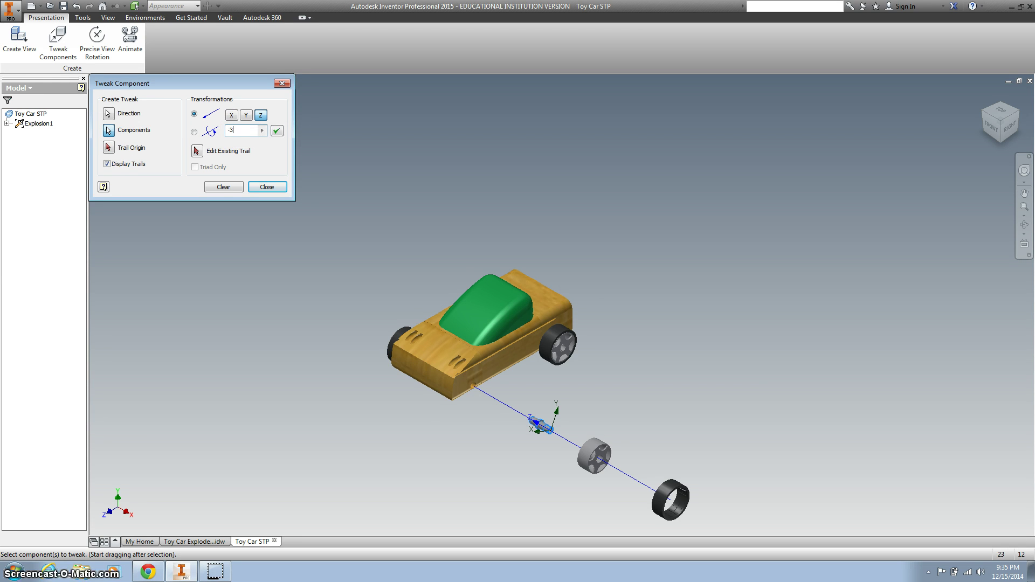
left_click(277, 132)
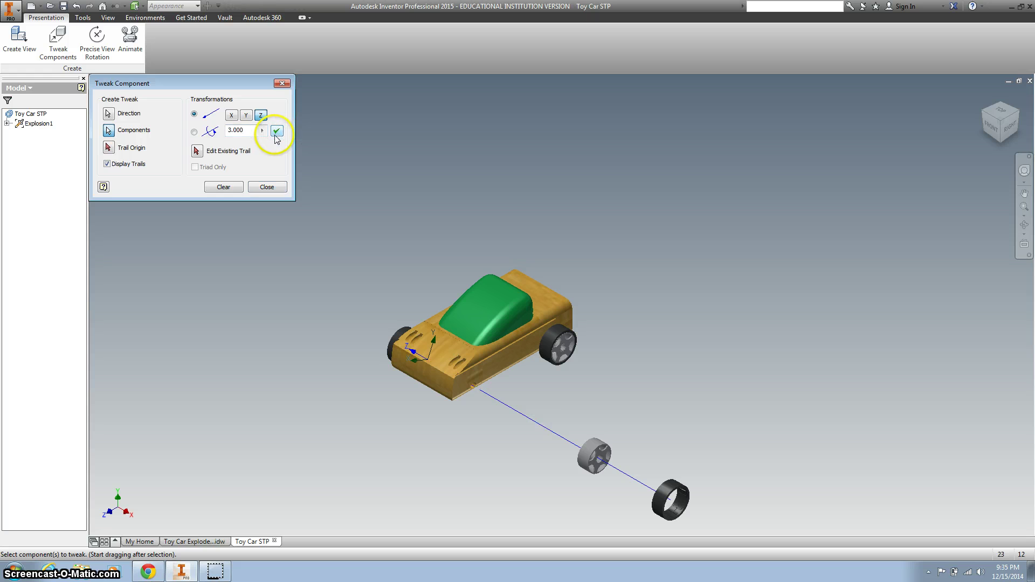
left_click(230, 131)
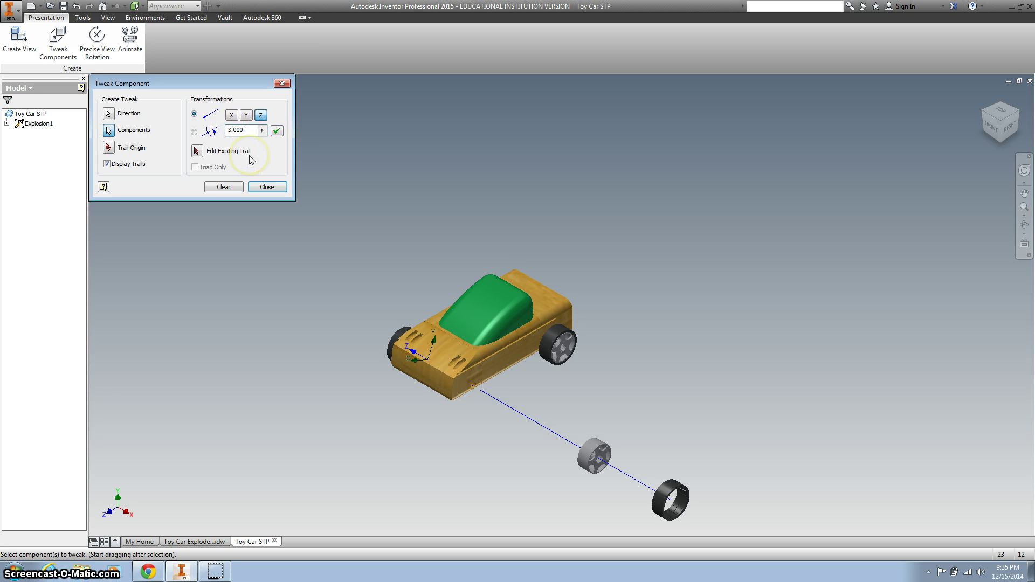
type("-")
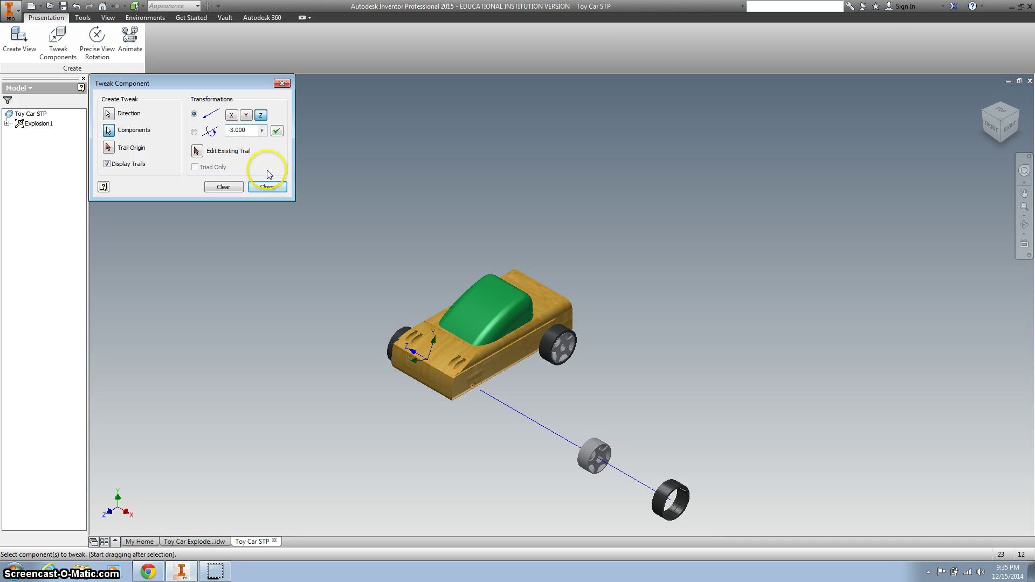
left_click(277, 131)
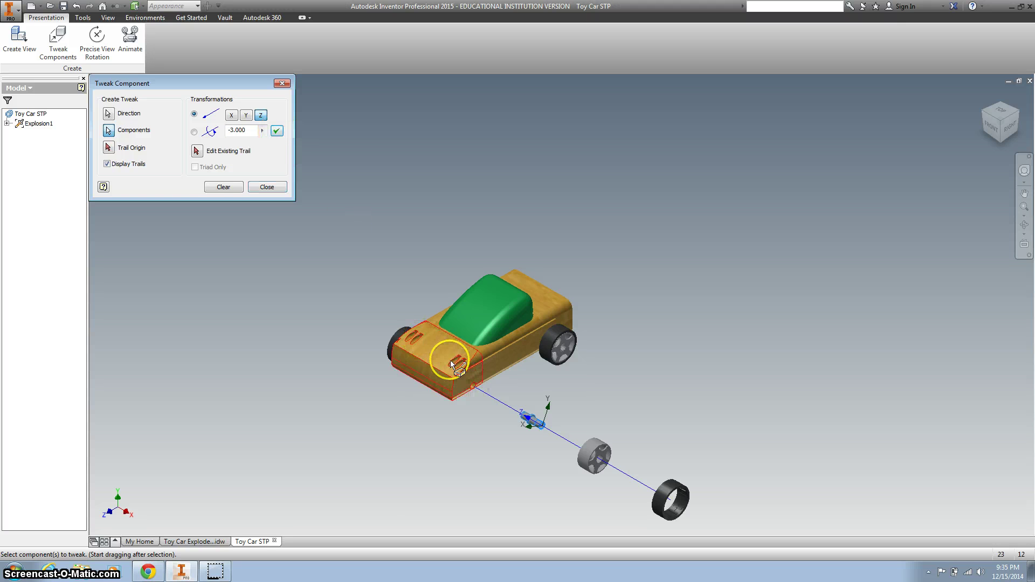
left_click(223, 187)
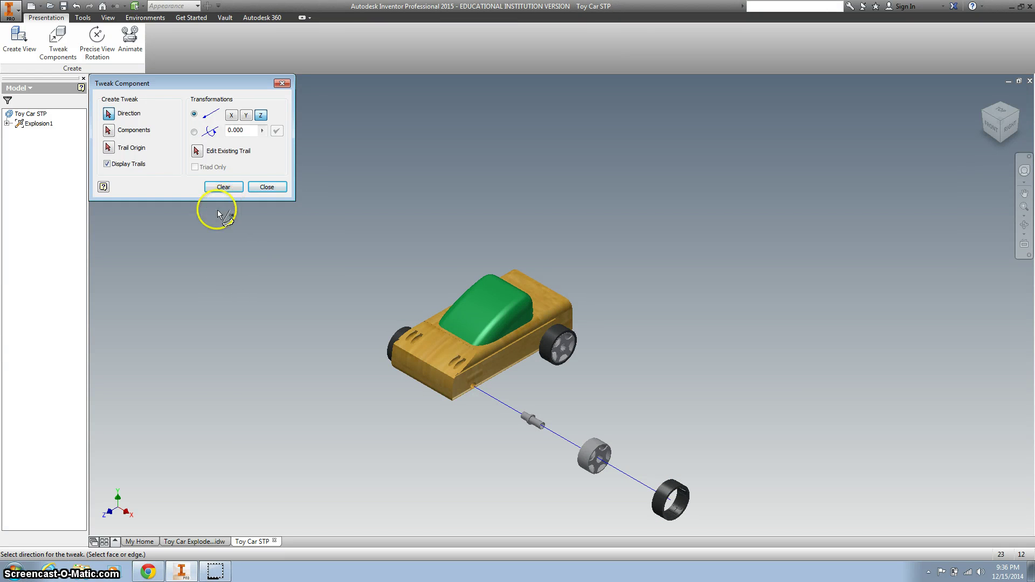
left_click(214, 573)
left_click(365, 374)
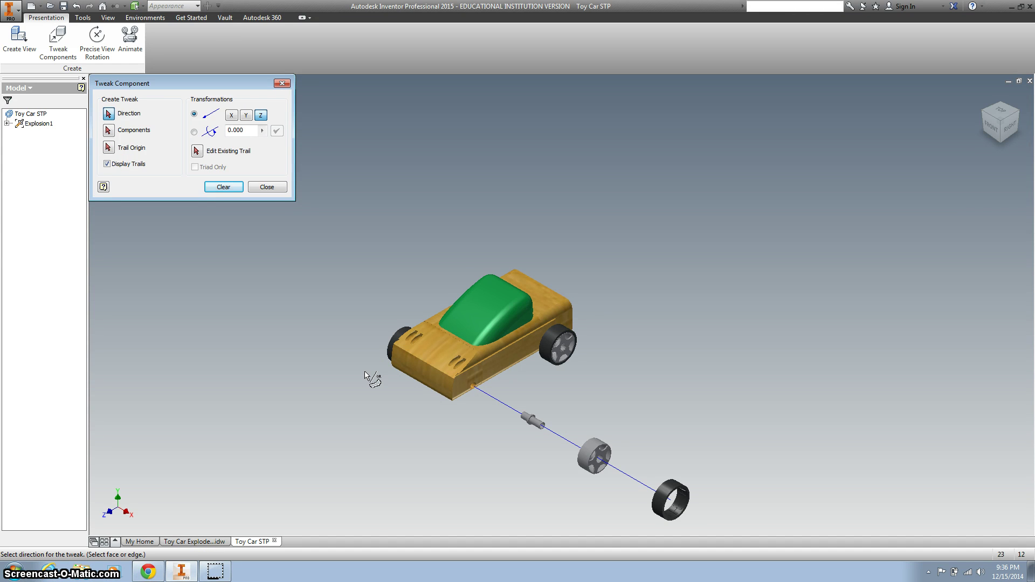
left_click(360, 385)
Save the presentation under the file name 'Toy Car Exploded View SP' as an .ipn file
left_click(11, 10)
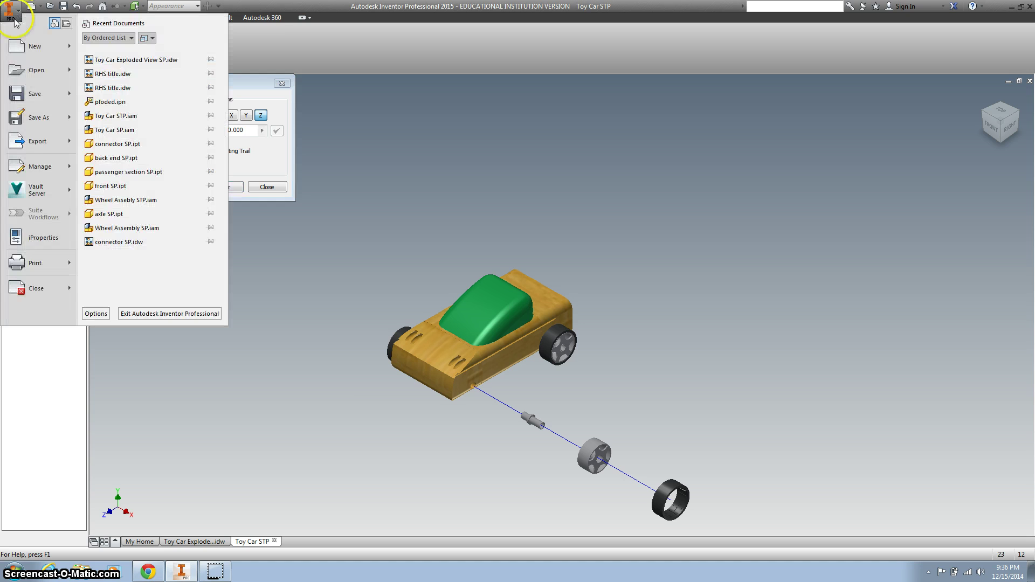
left_click(25, 125)
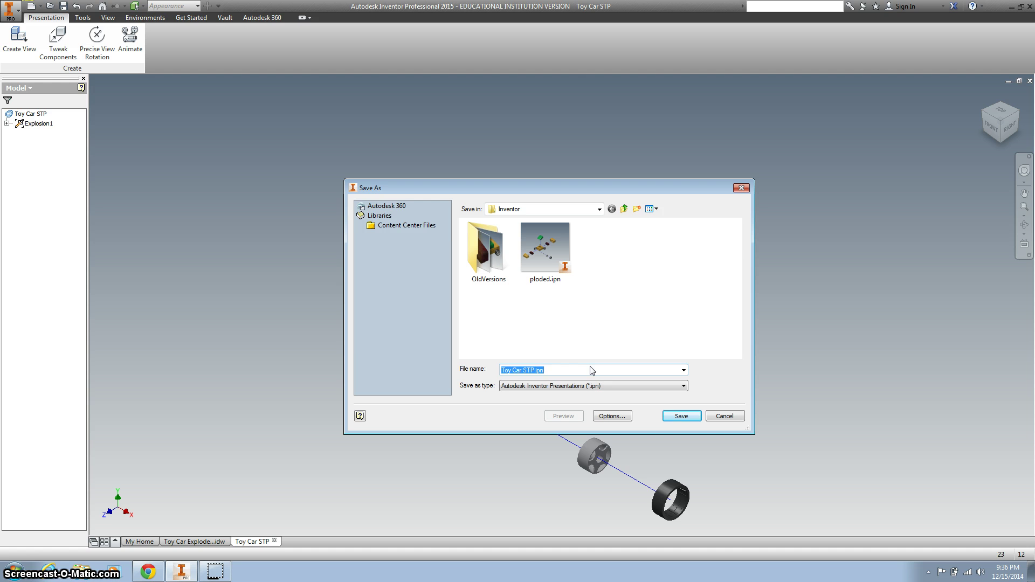
type("Toy Car")
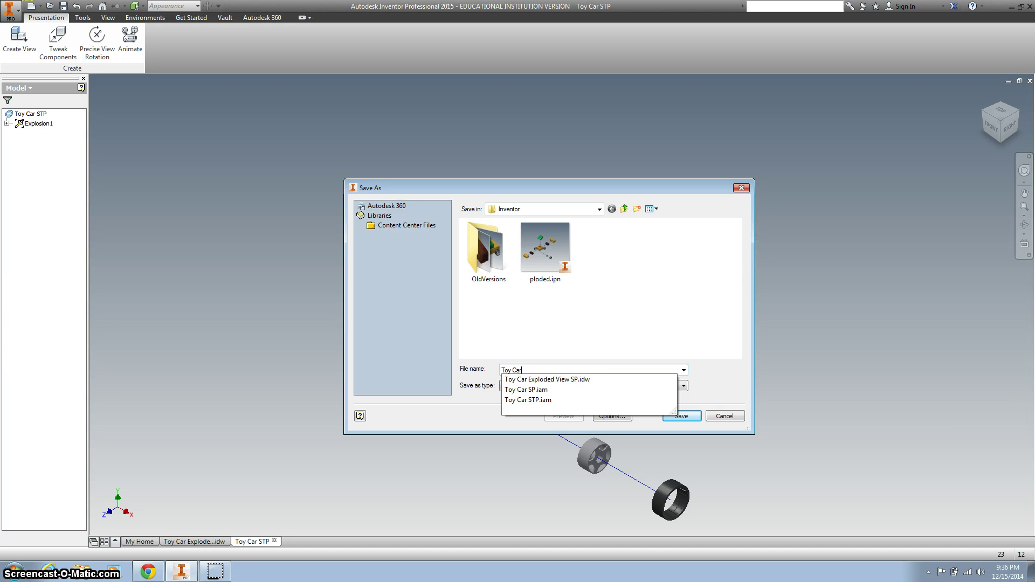
type(" Explod")
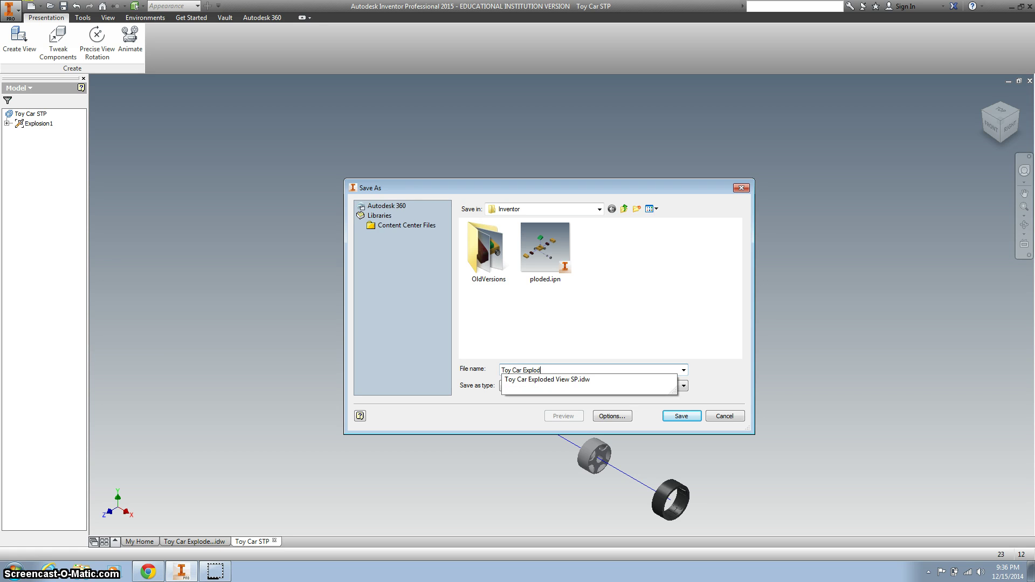
type("ed View SP")
left_click(621, 317)
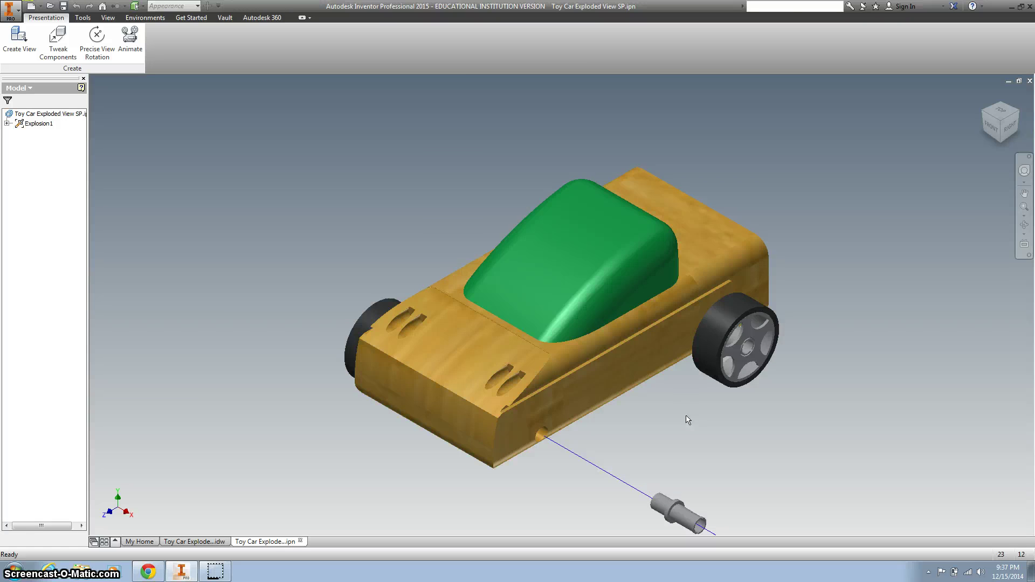
Zoom and pan so the car body with its exploded axle, hub and tire fits the view
left_click(636, 388)
scroll(636, 393, "up", 5)
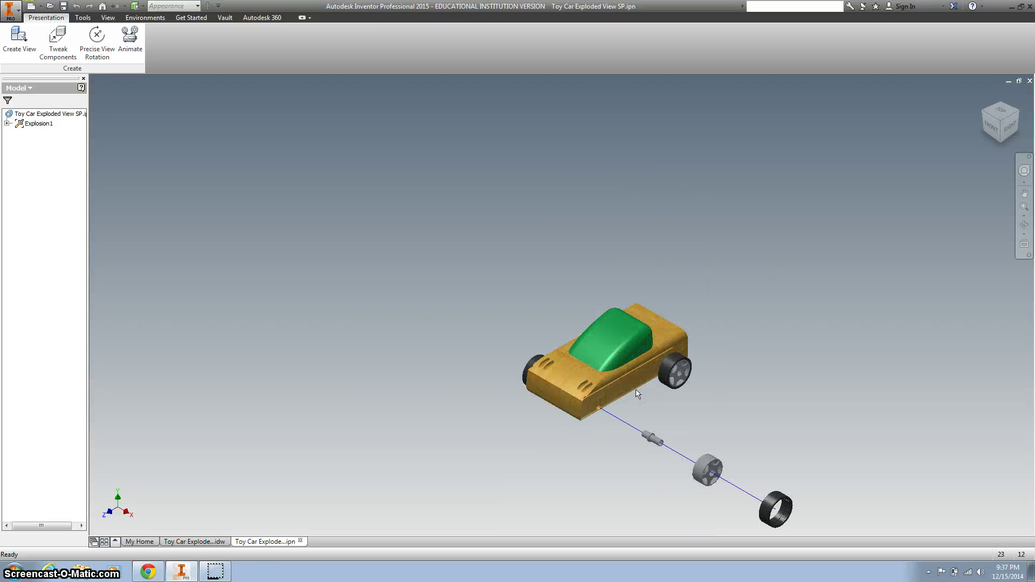
mouse_move(220, 572)
middle_click_drag(411, 393, 348, 348)
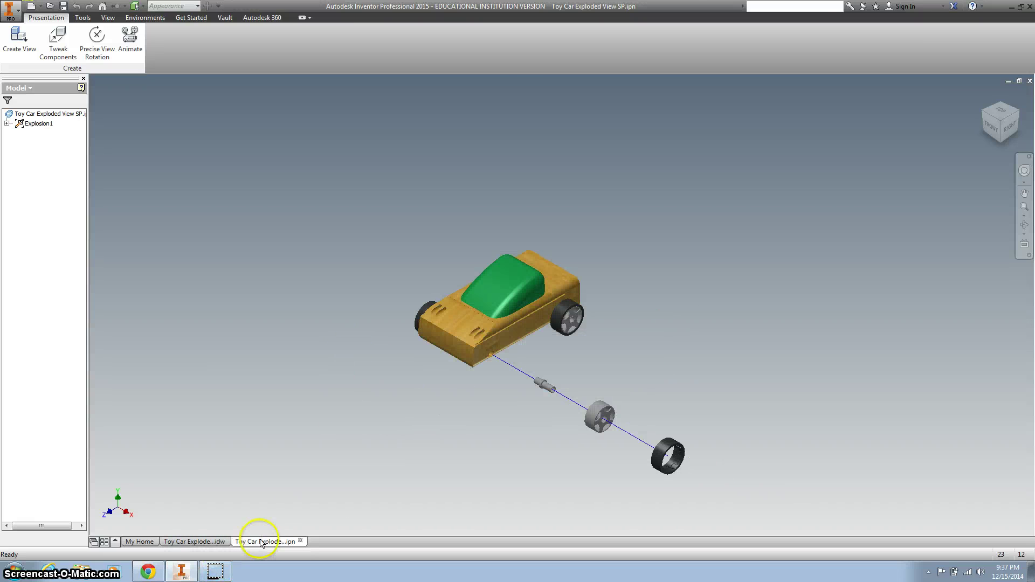
mouse_move(223, 572)
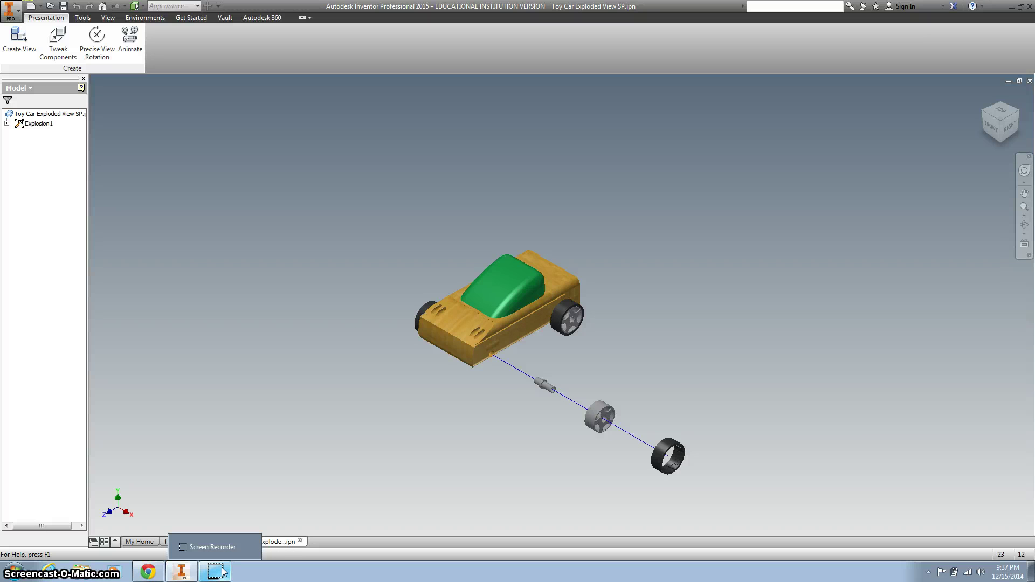